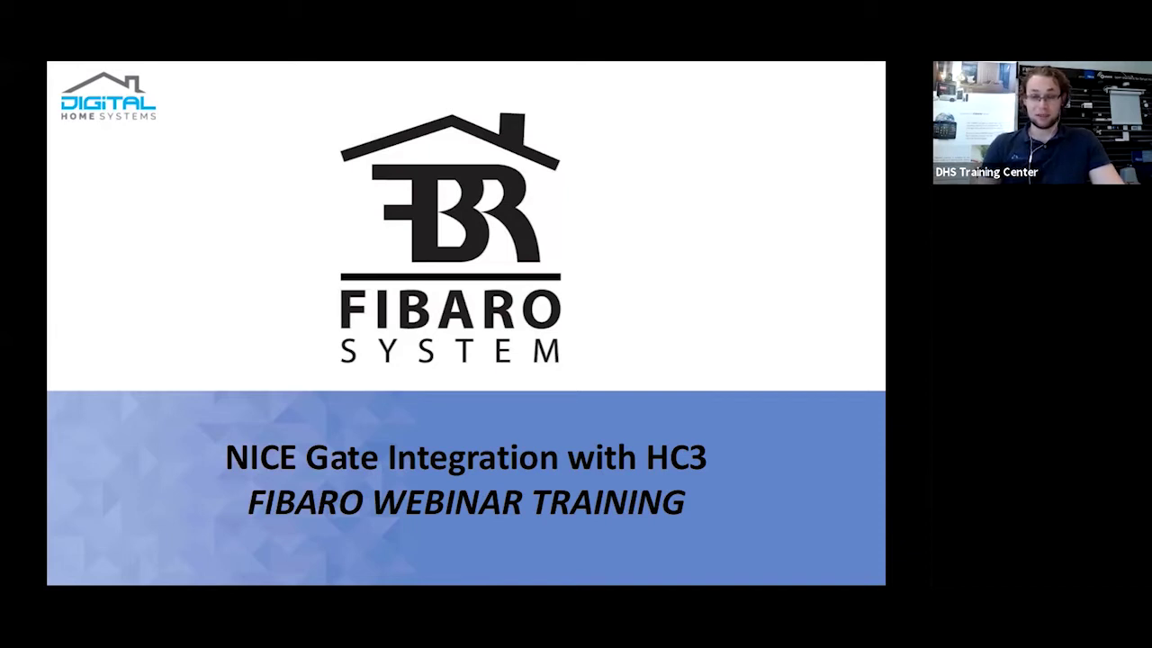
Advance past the title slide to the Nice slides, ending on the HC3 dashboard.
left_click(799, 298)
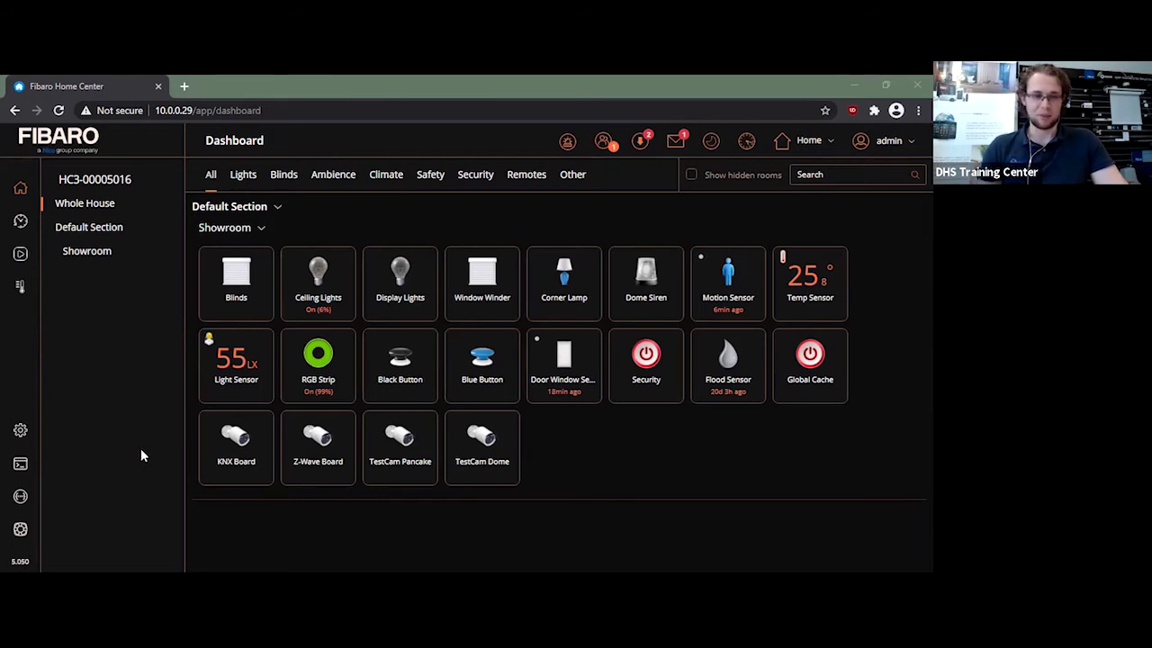
Go to Settings > Devices and launch the Add Device dialog.
left_click(26, 433)
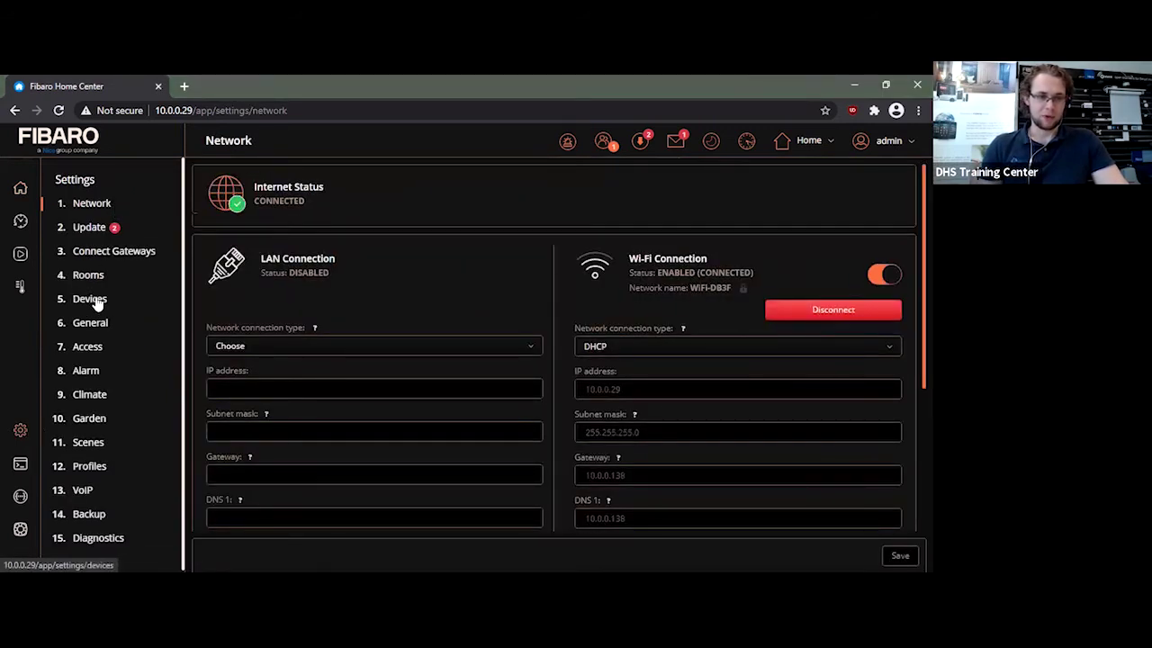
left_click(90, 300)
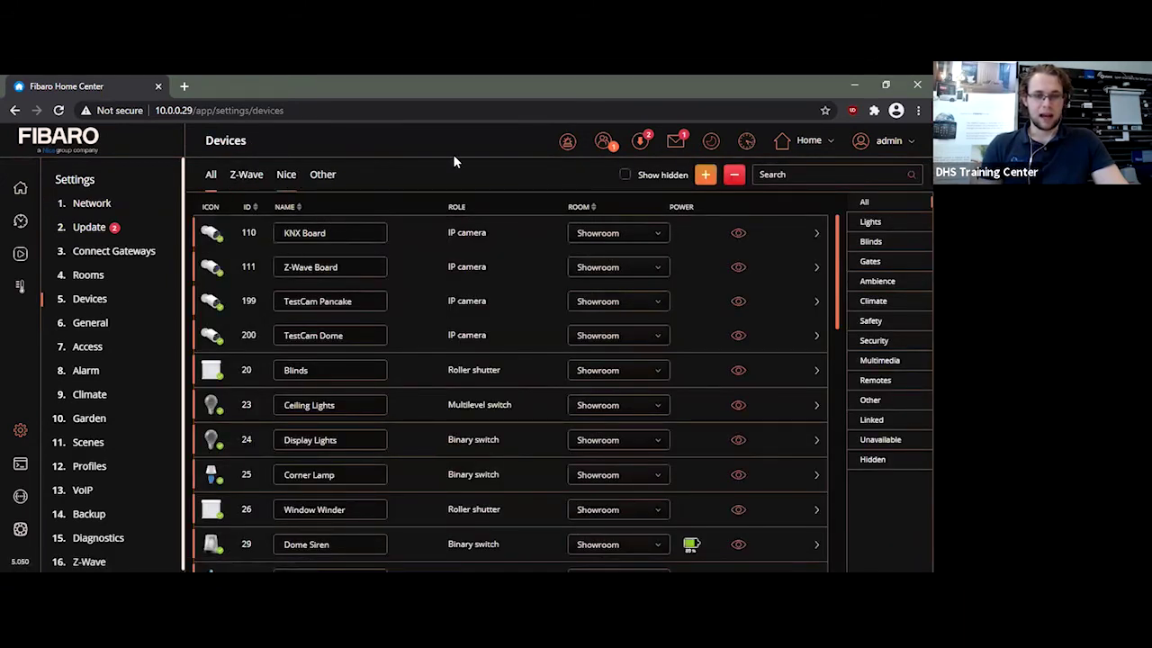
left_click(697, 177)
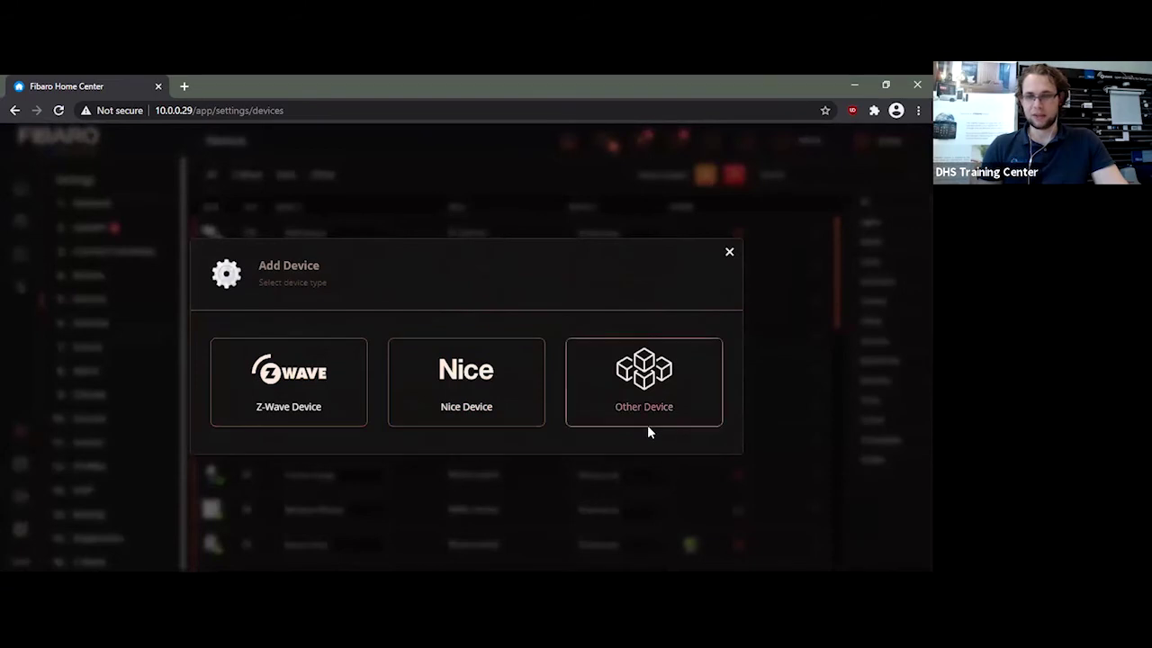
Choose Nice Device with Remote Control Yes and autodetect the protocol as Mono.
left_click(507, 372)
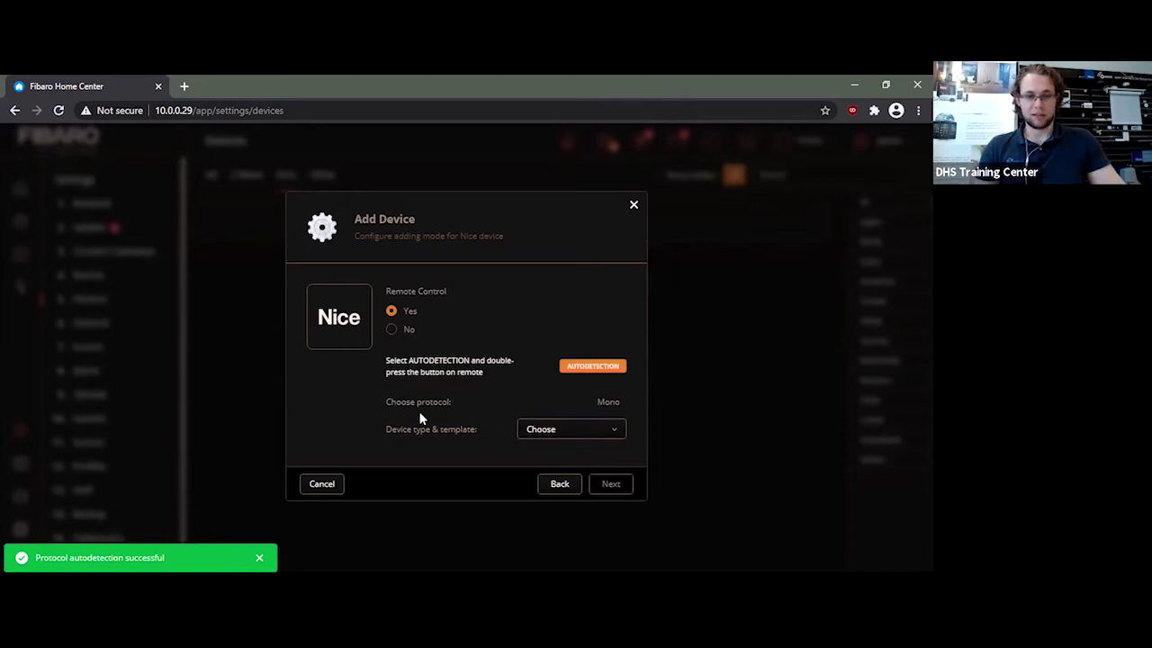
left_click_drag(417, 408, 420, 406)
Select Sliding gate as the Nice device's type and template.
left_click(608, 406)
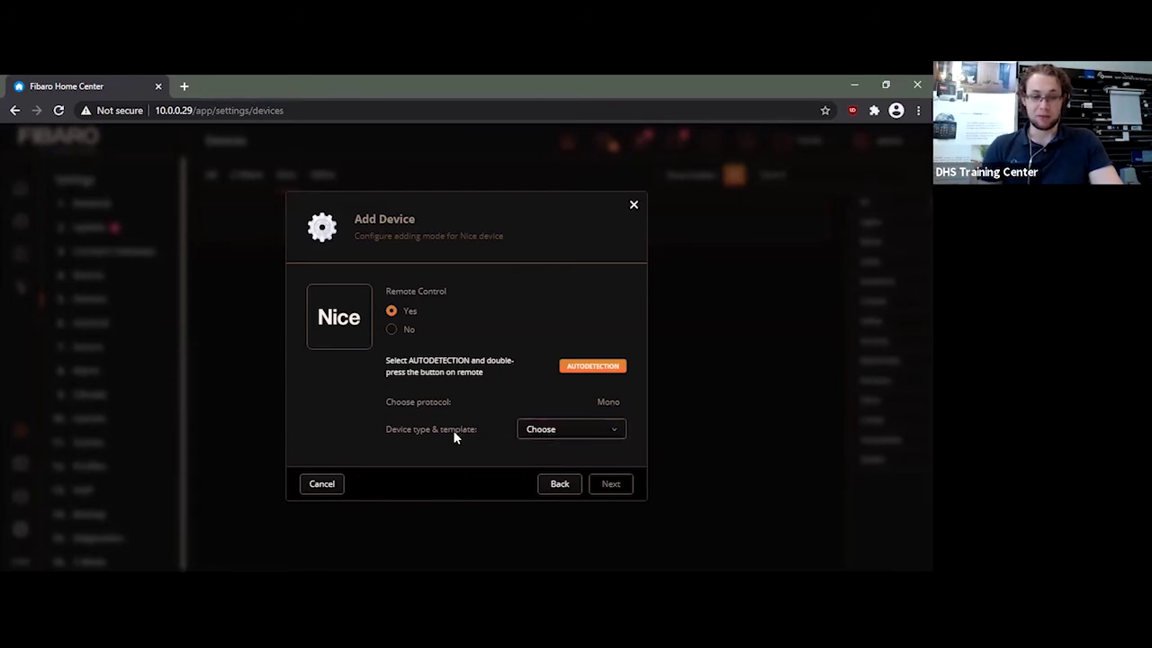
left_click(565, 433)
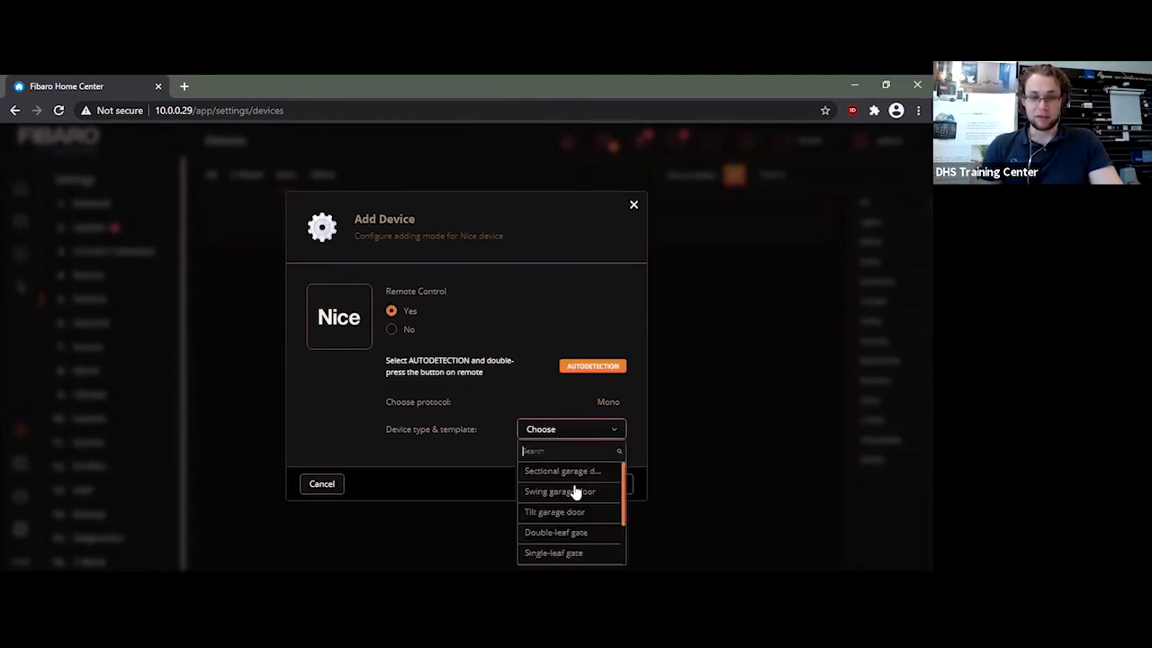
scroll(580, 526, "down", 2)
left_click(546, 511)
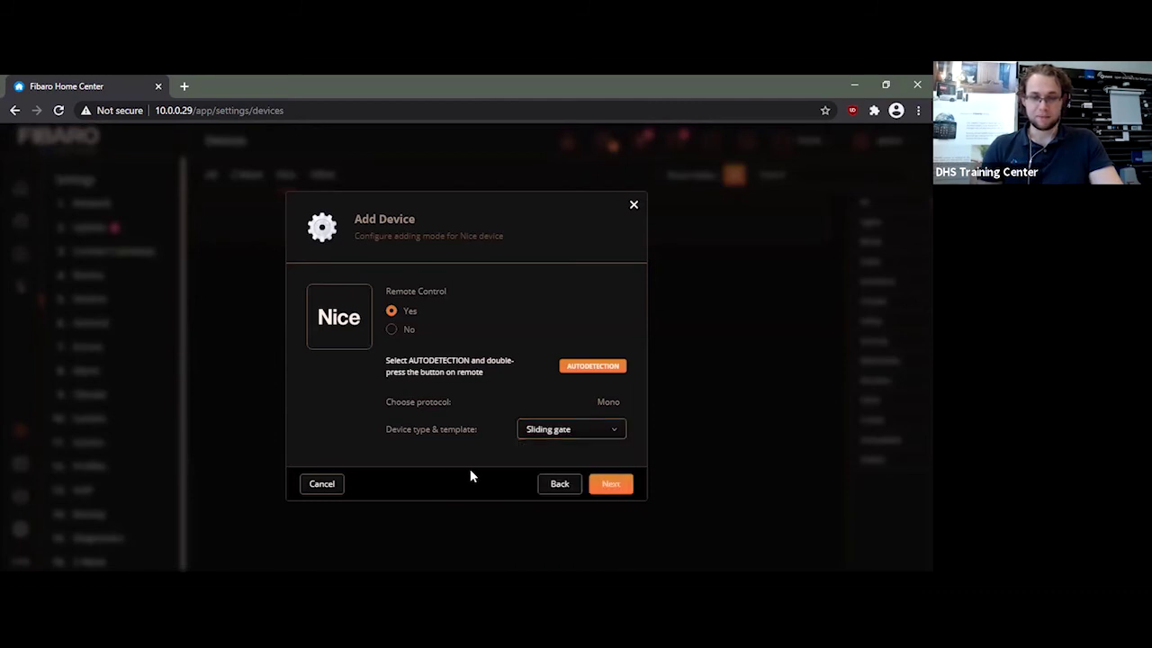
Bind the remote's Step-by-Step action, test the gate twice, and finish adding device 219.
left_click(617, 486)
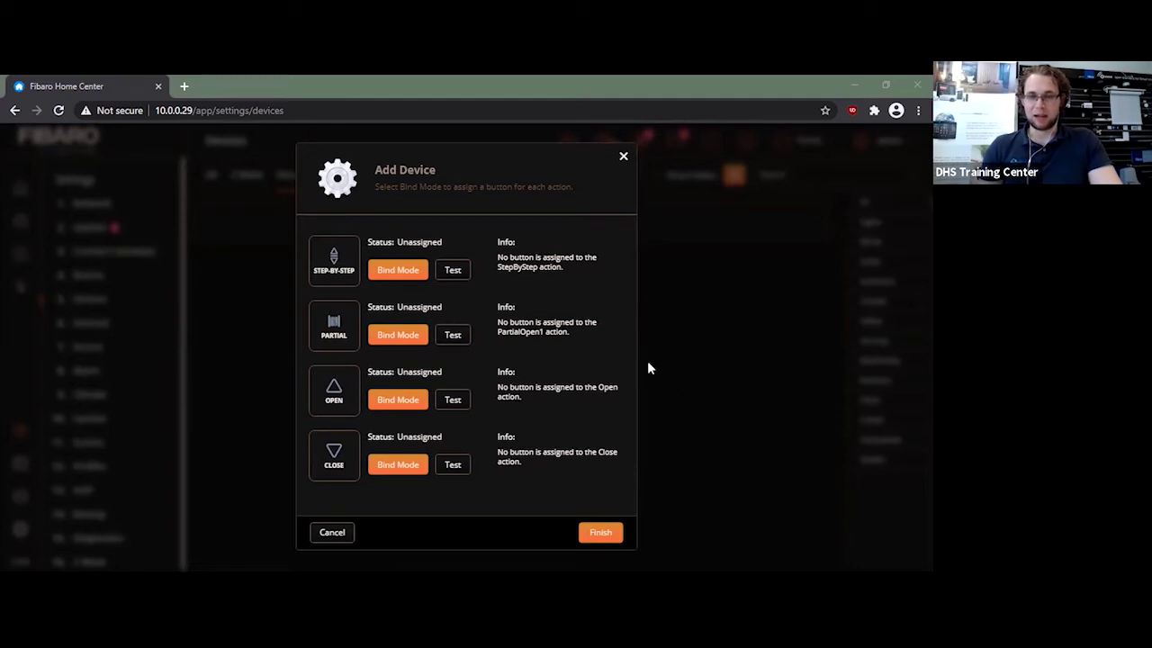
left_click(405, 271)
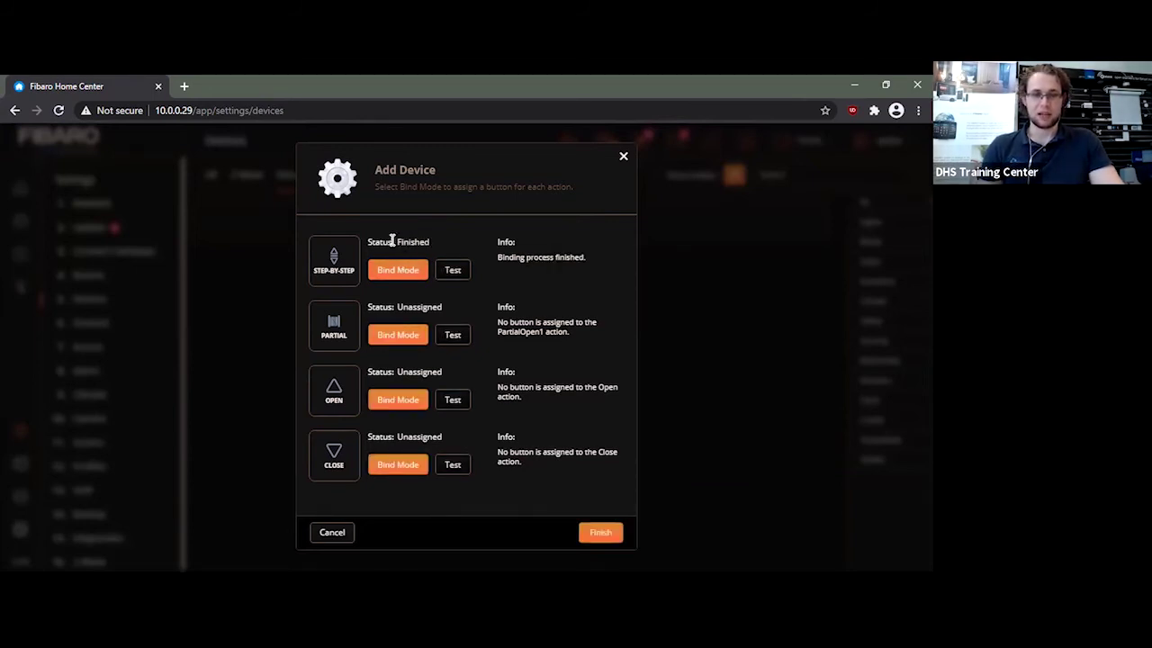
left_click(453, 271)
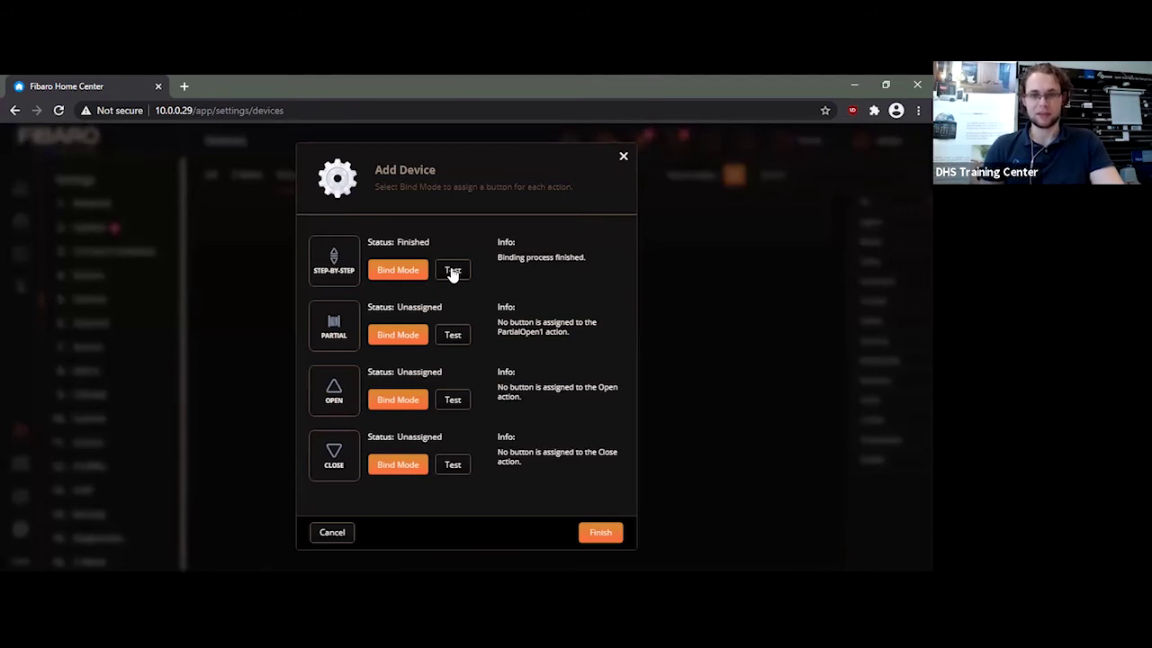
left_click(453, 272)
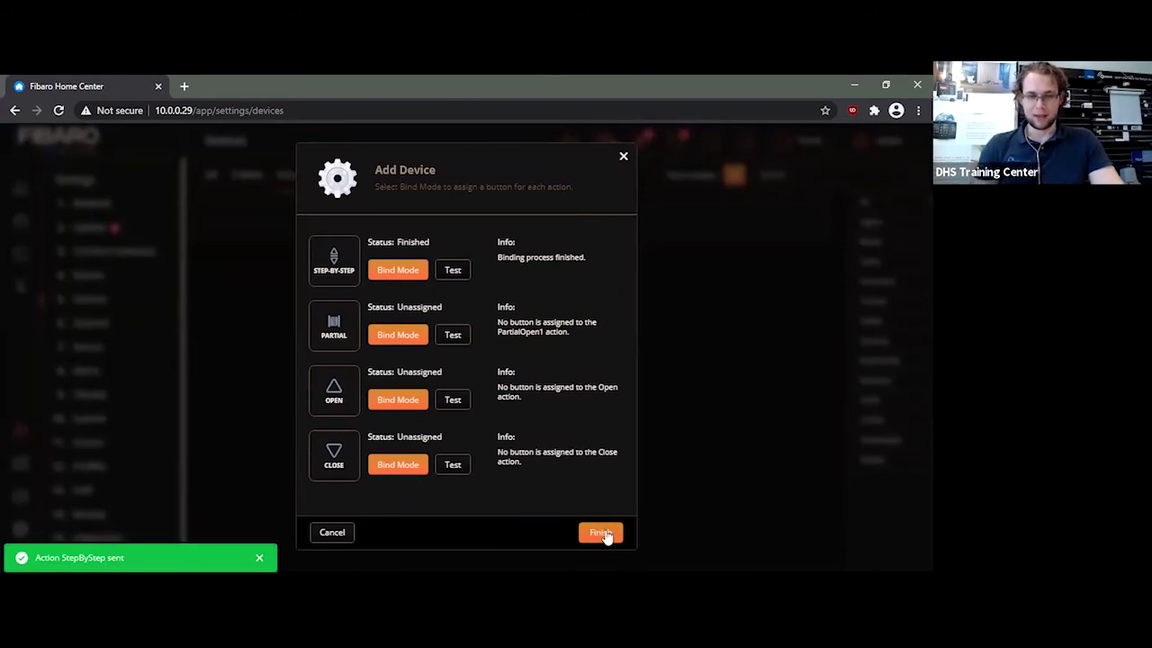
left_click(601, 533)
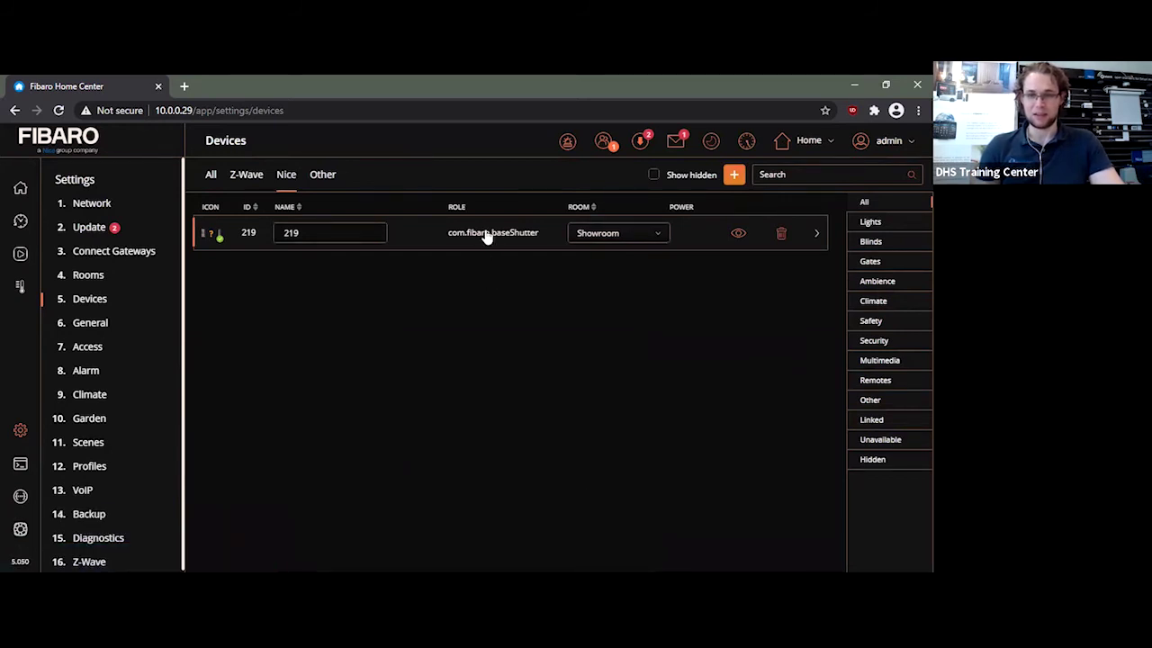
Check device 219's parameters and Preview controls, then return to the dashboard.
left_click(513, 233)
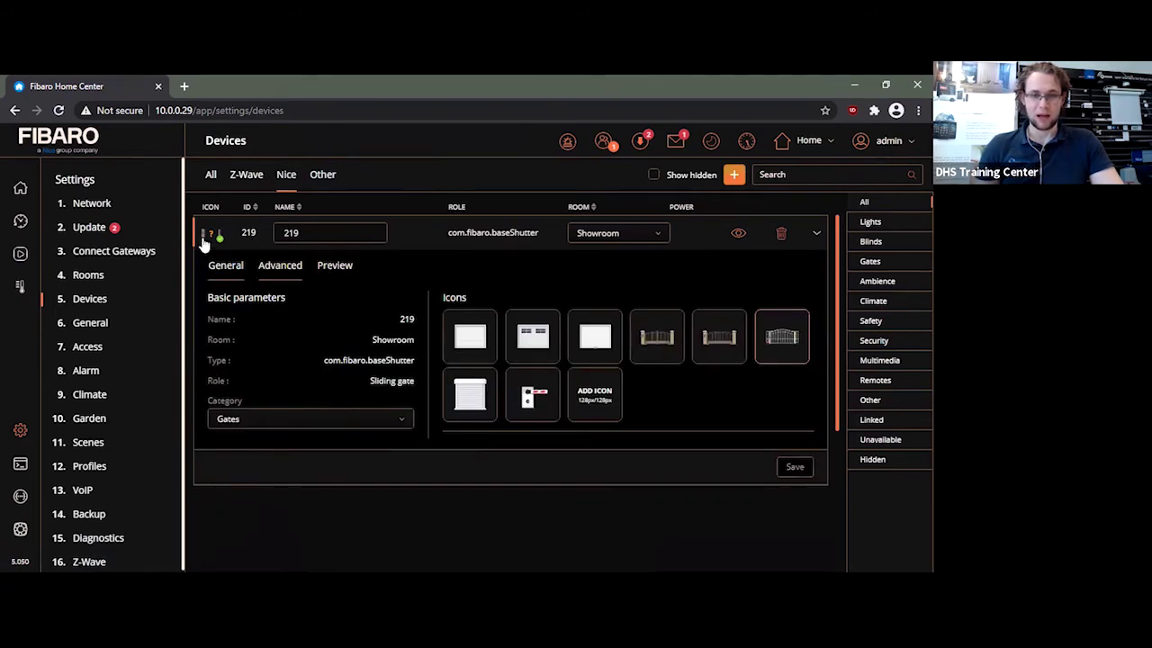
left_click(337, 270)
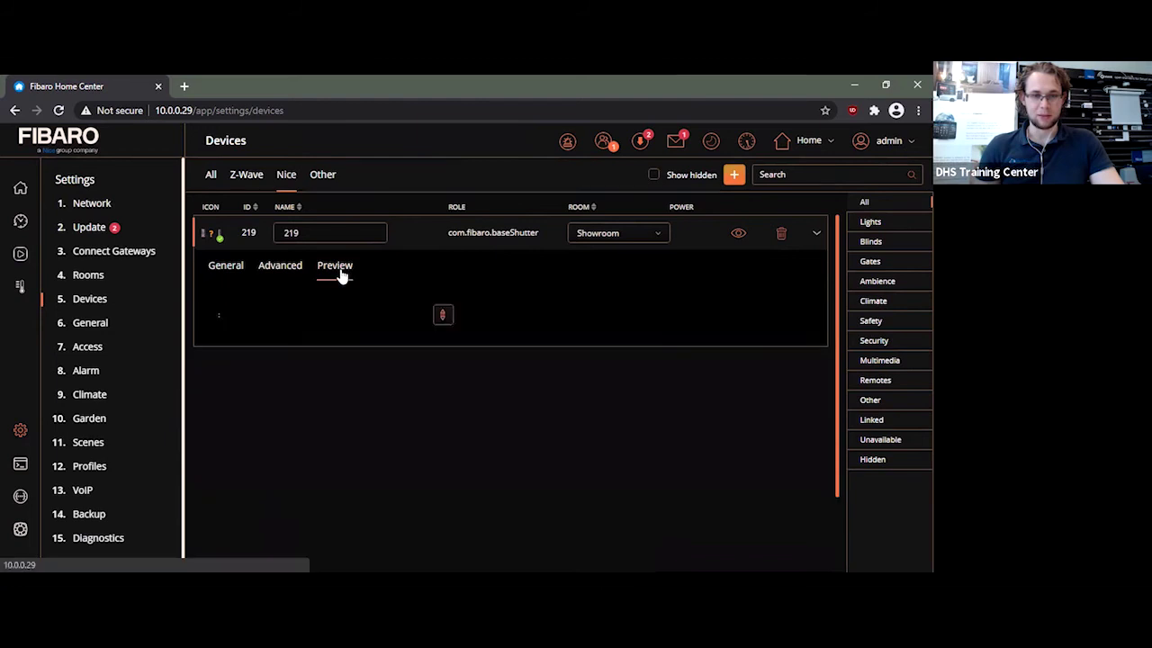
left_click(20, 187)
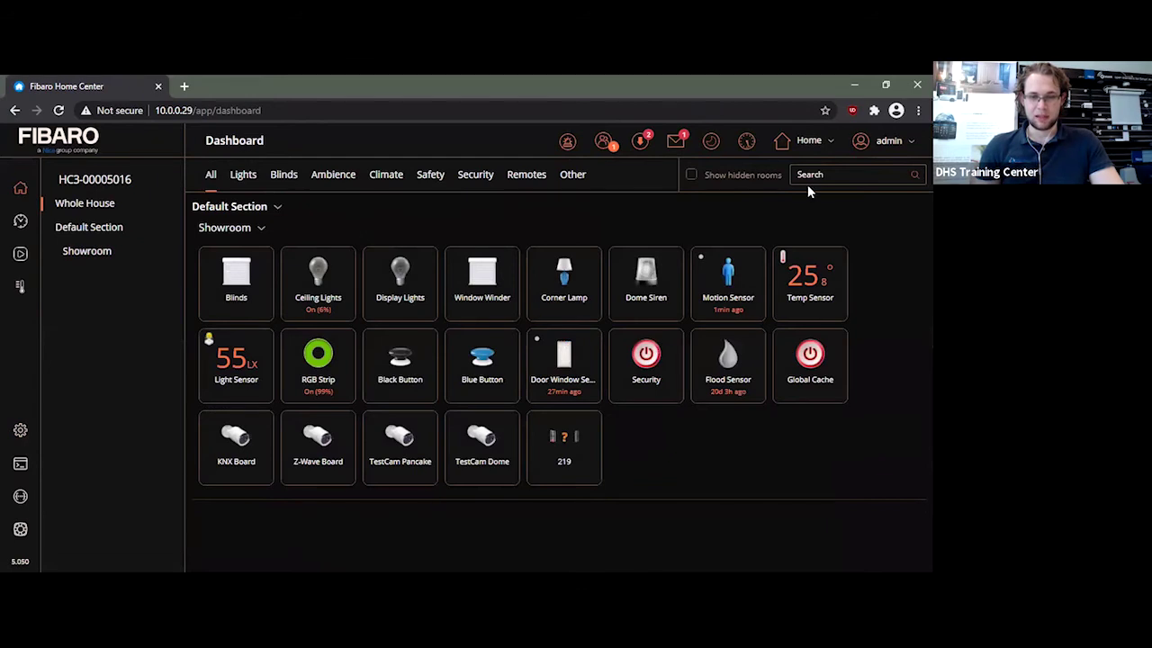
Open gate 219's control panel and send the step-by-step command twice.
left_click(591, 426)
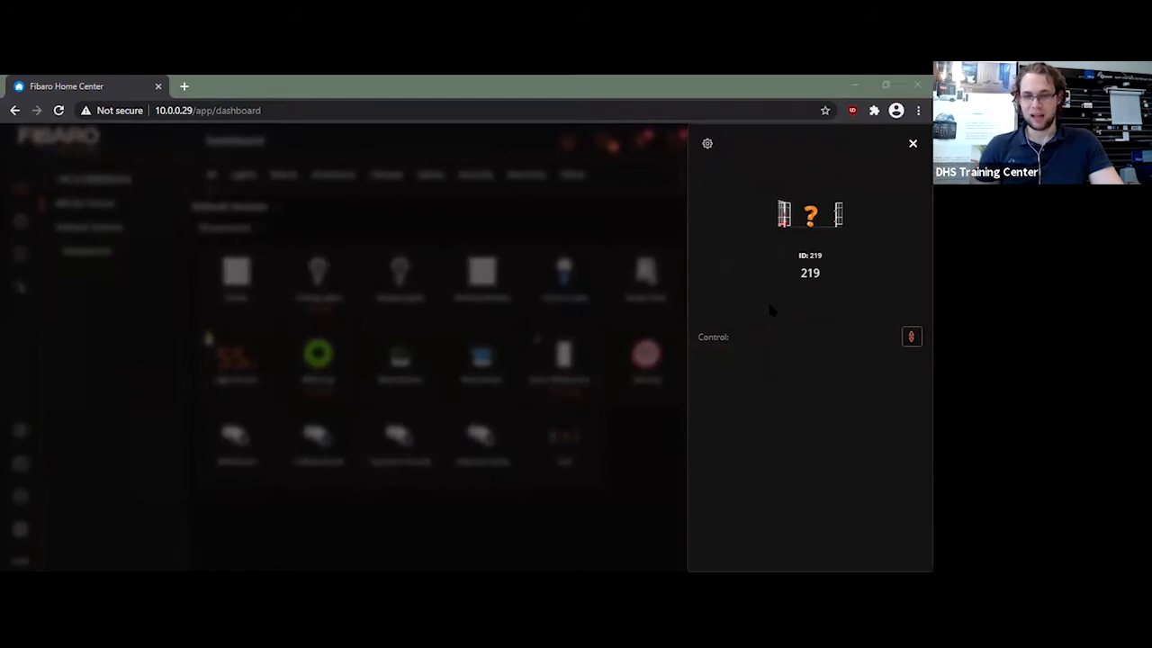
left_click(911, 342)
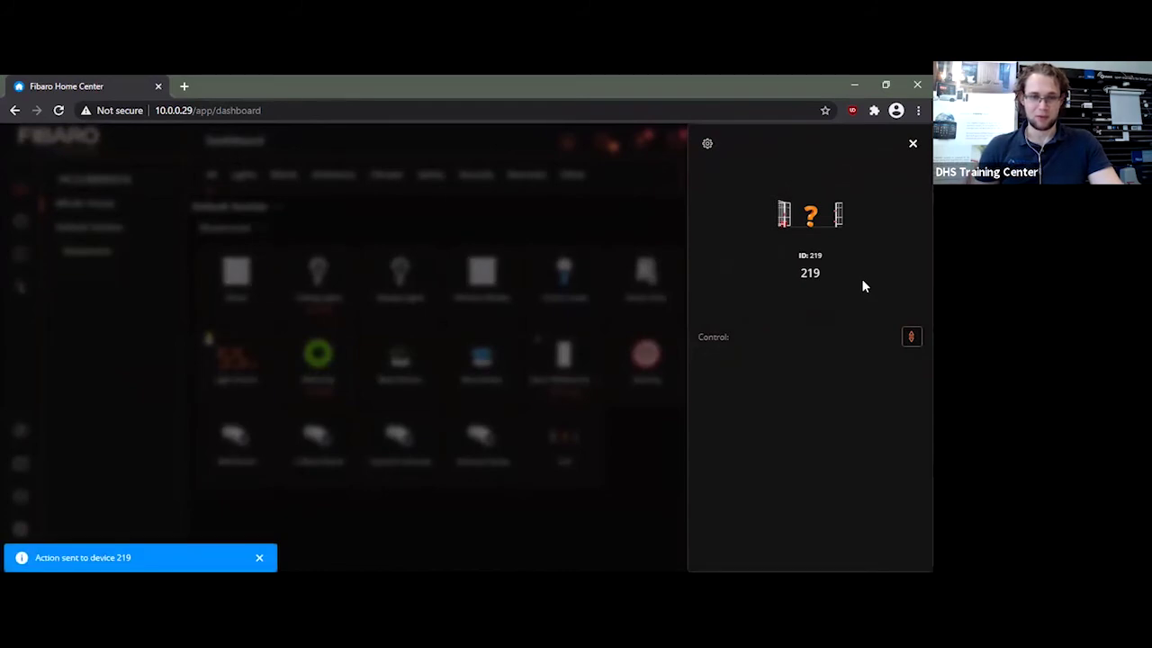
left_click(911, 337)
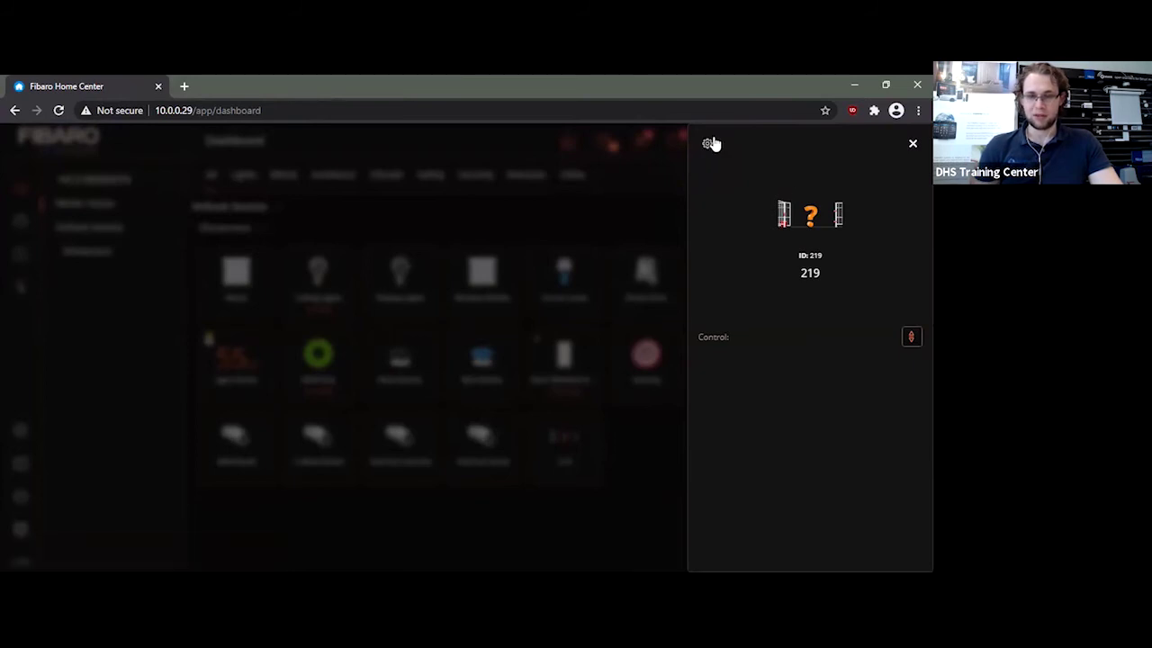
In device 219's settings, set the name 'NICE Sliding Gate' and room NICE Gates.
left_click(709, 143)
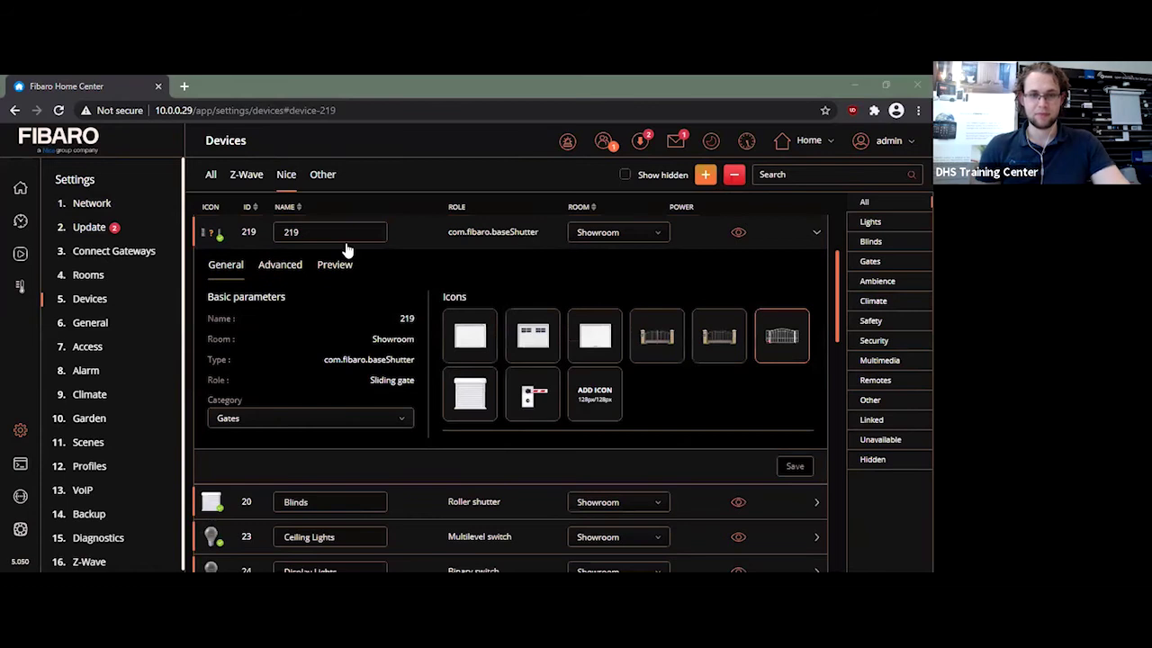
key("alt+Tab")
key("BackSpace")
key("BackSpace")
key("BackSpace")
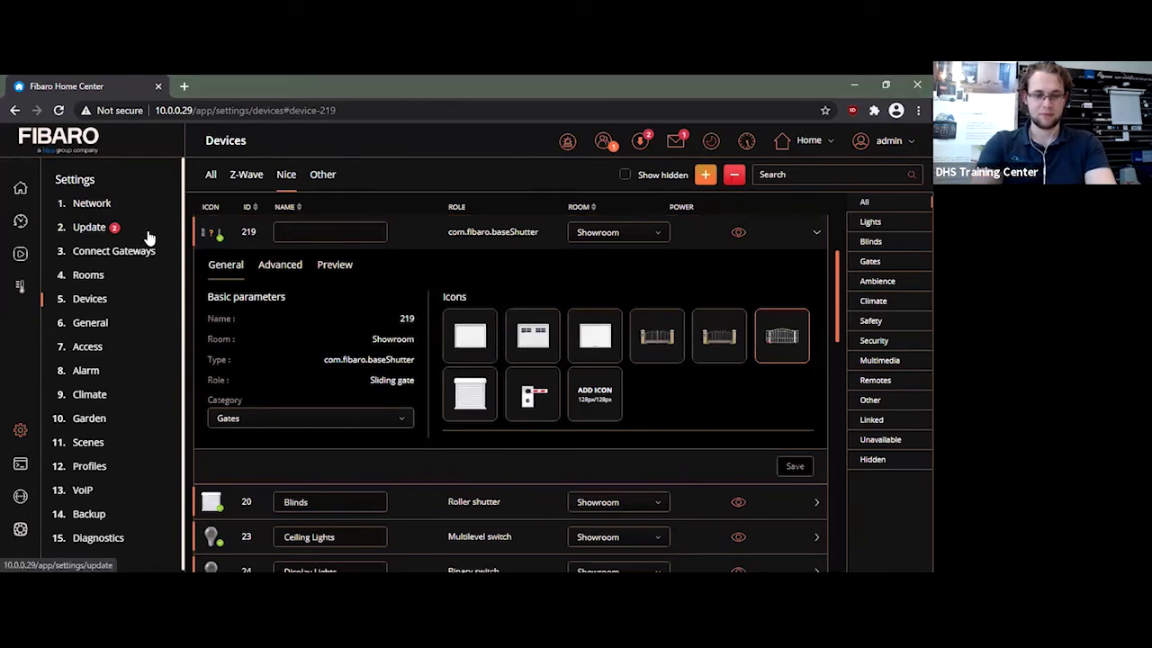
type("NICE Slid")
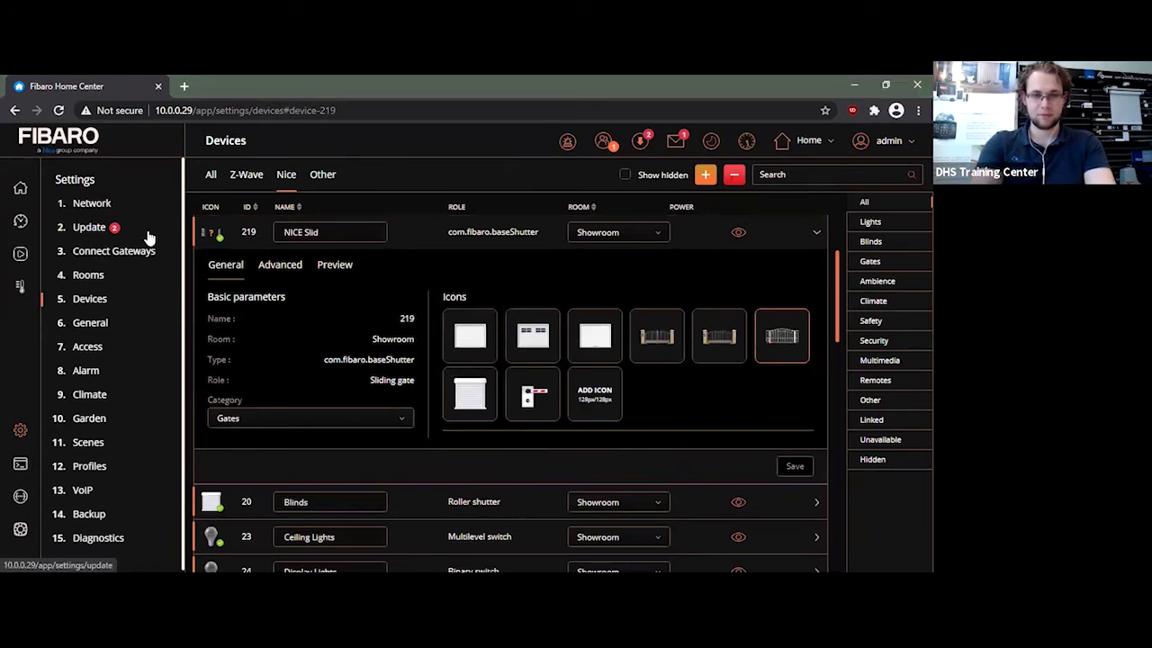
type("ing Ga")
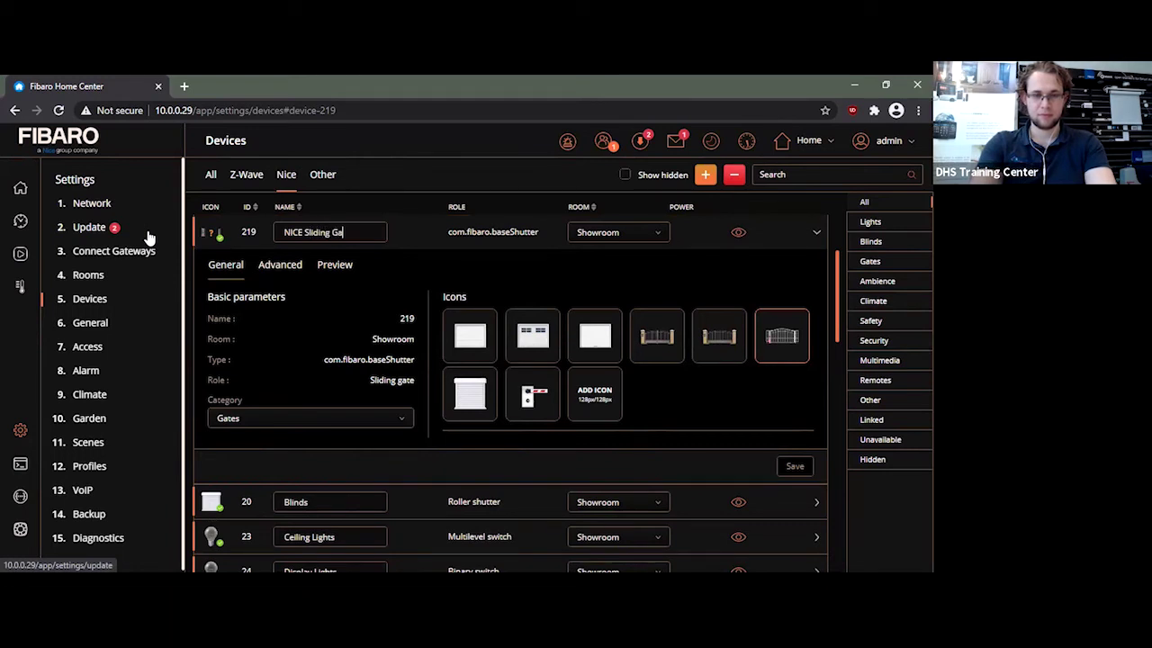
type("te")
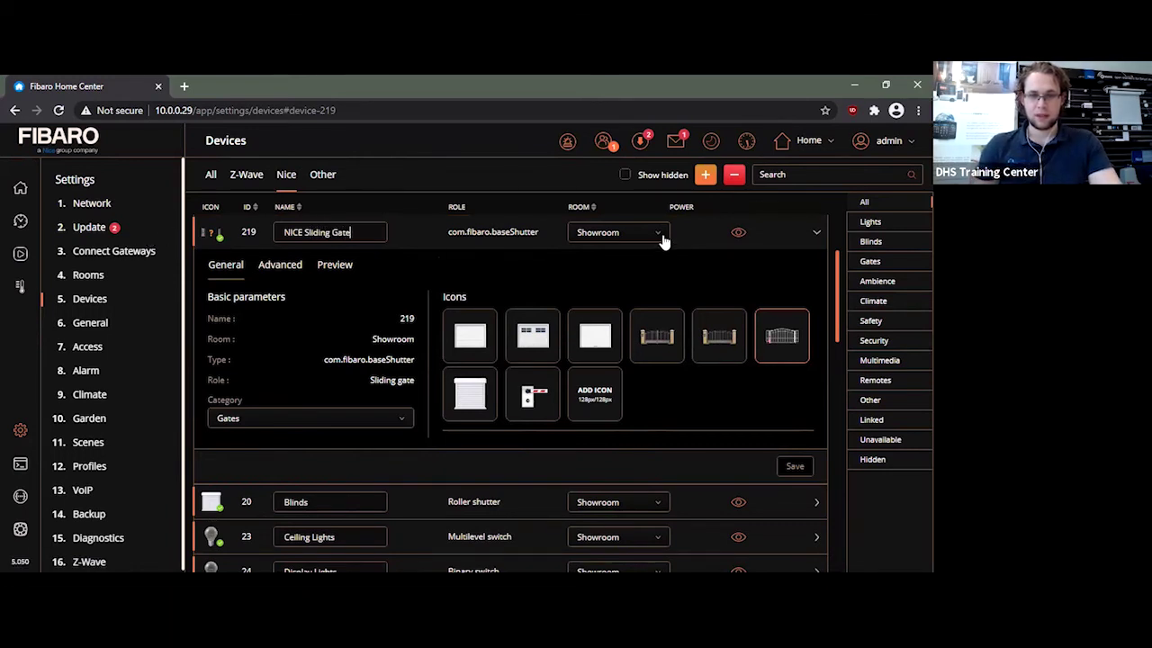
left_click(659, 235)
left_click(609, 261)
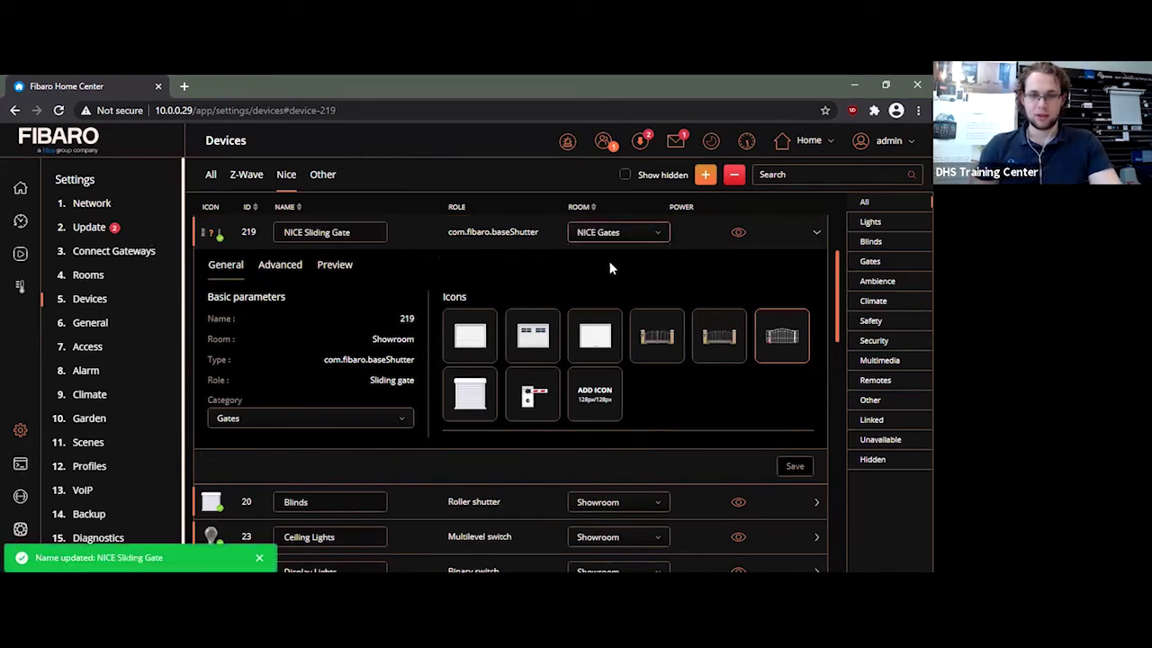
left_click(447, 236)
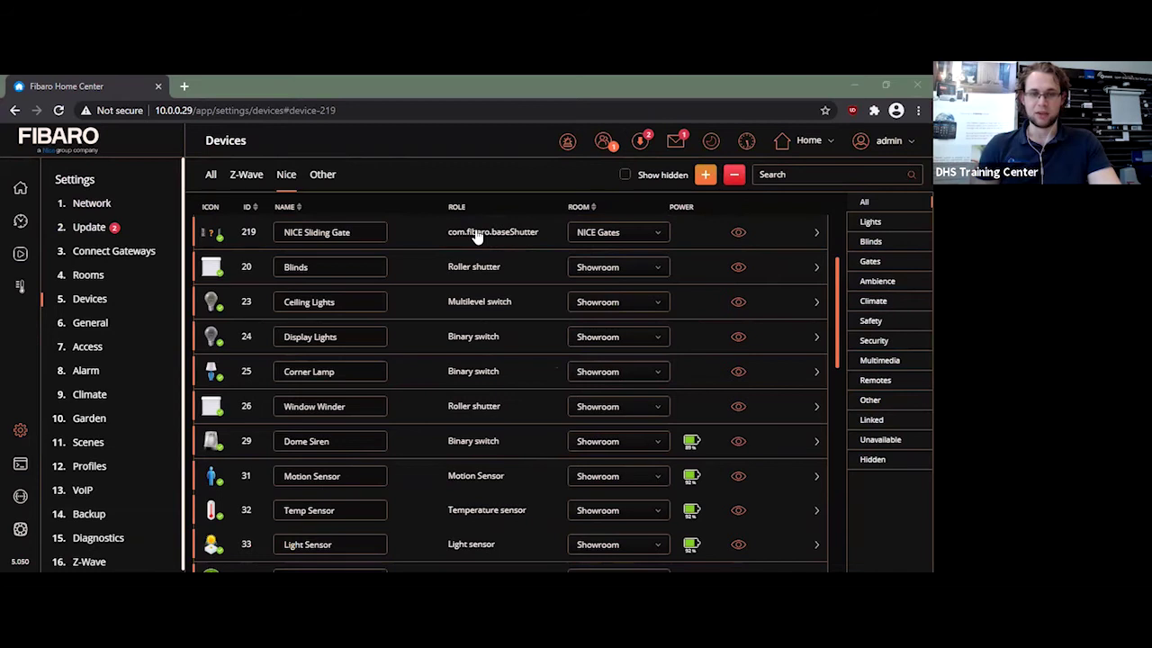
Expand and collapse the NICE Sliding Gate row, the only device under Nice.
left_click(368, 241)
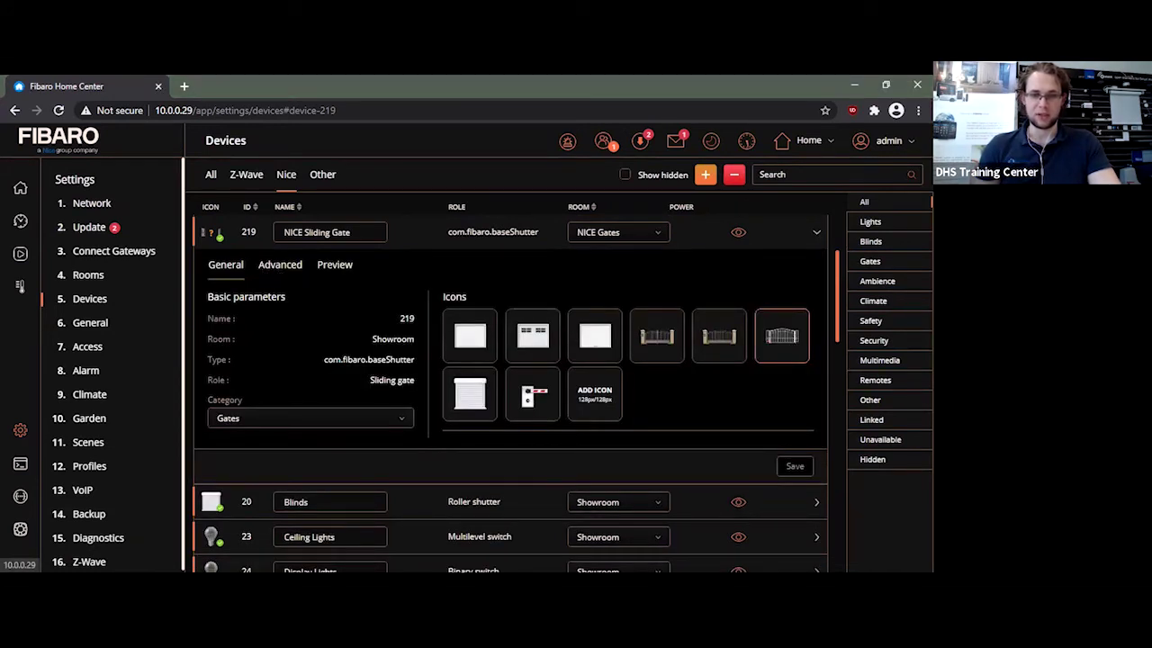
left_click(534, 233)
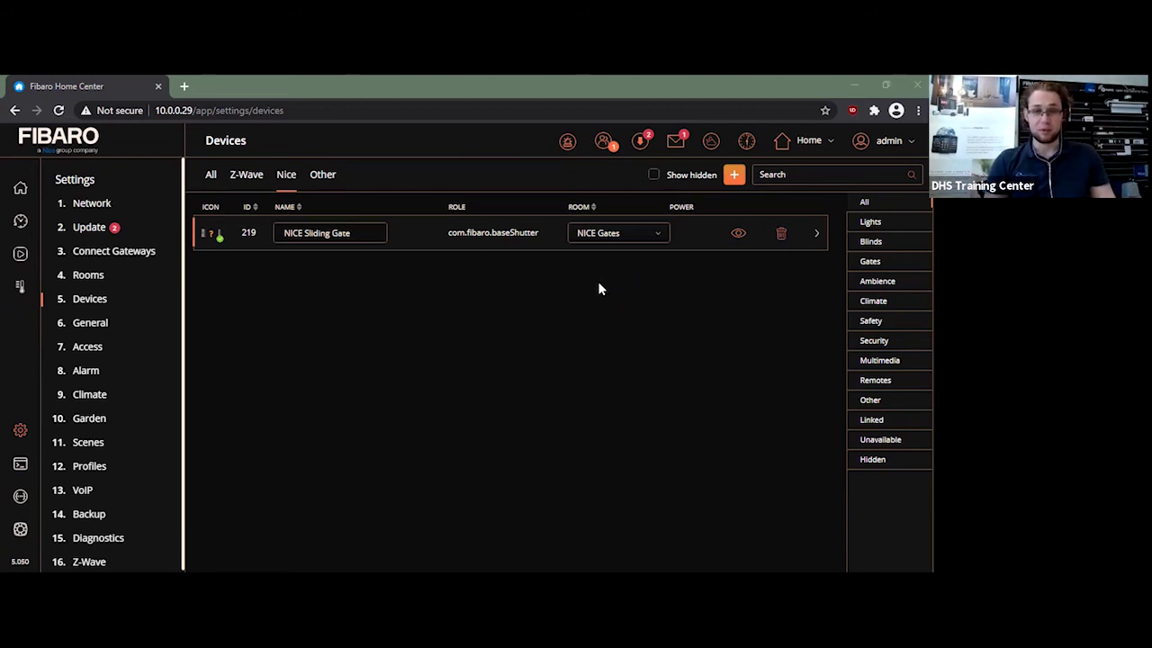
Start adding another Nice device with Remote Control set to No.
left_click(734, 177)
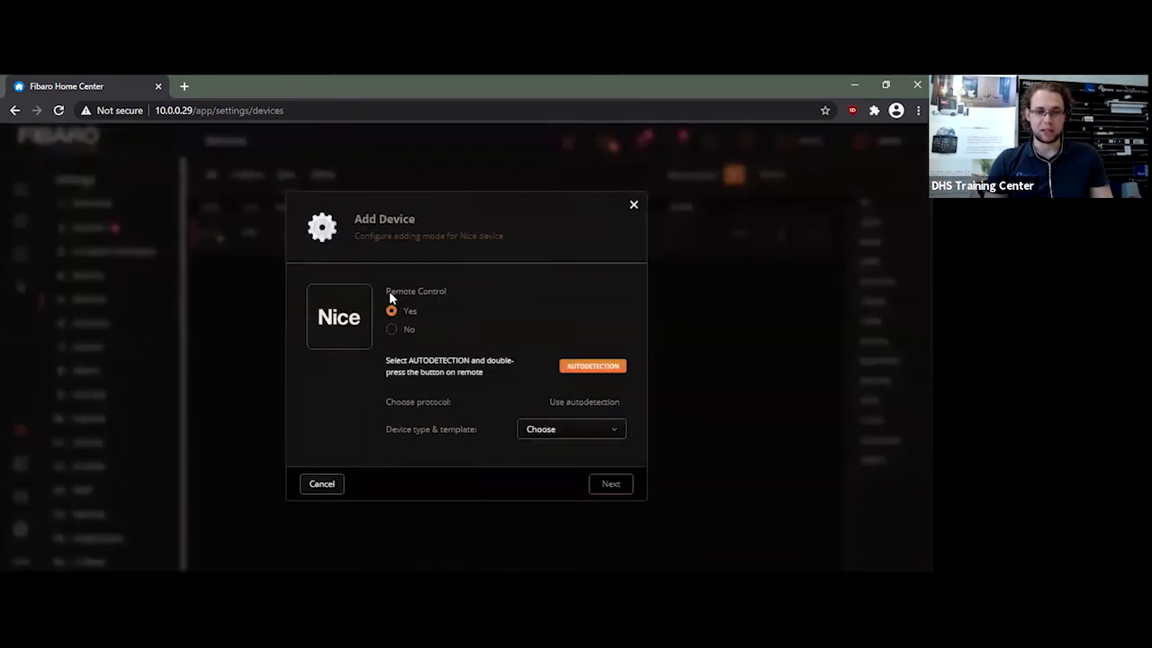
left_click_drag(439, 290, 405, 321)
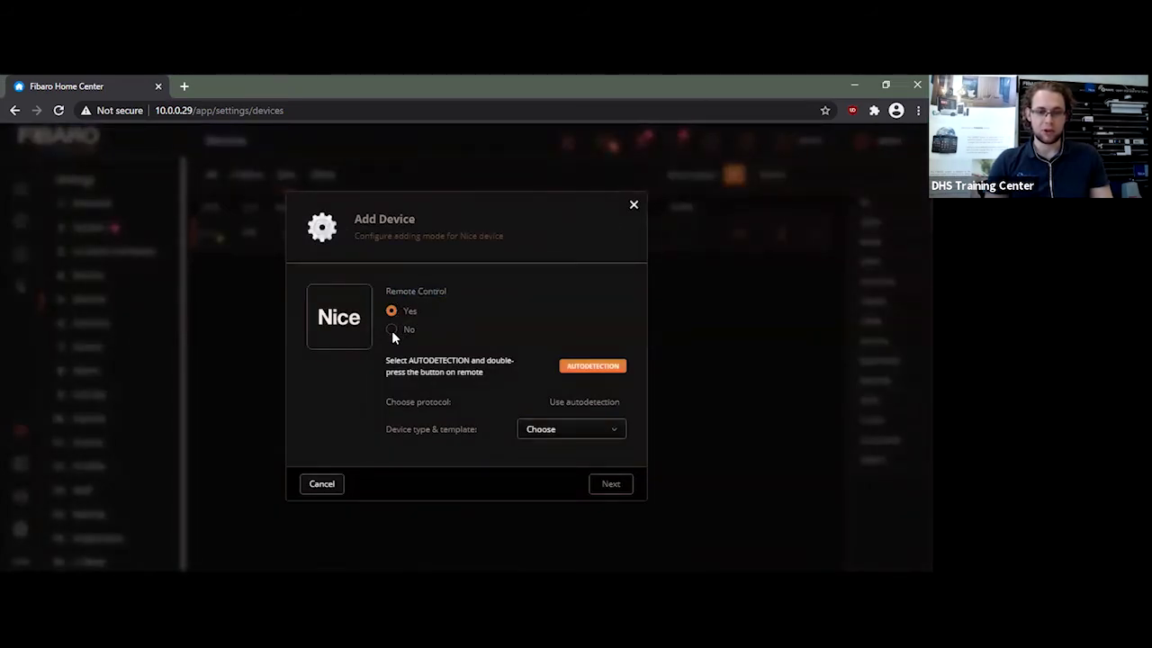
left_click(392, 330)
left_click_drag(396, 404, 449, 399)
left_click(491, 405)
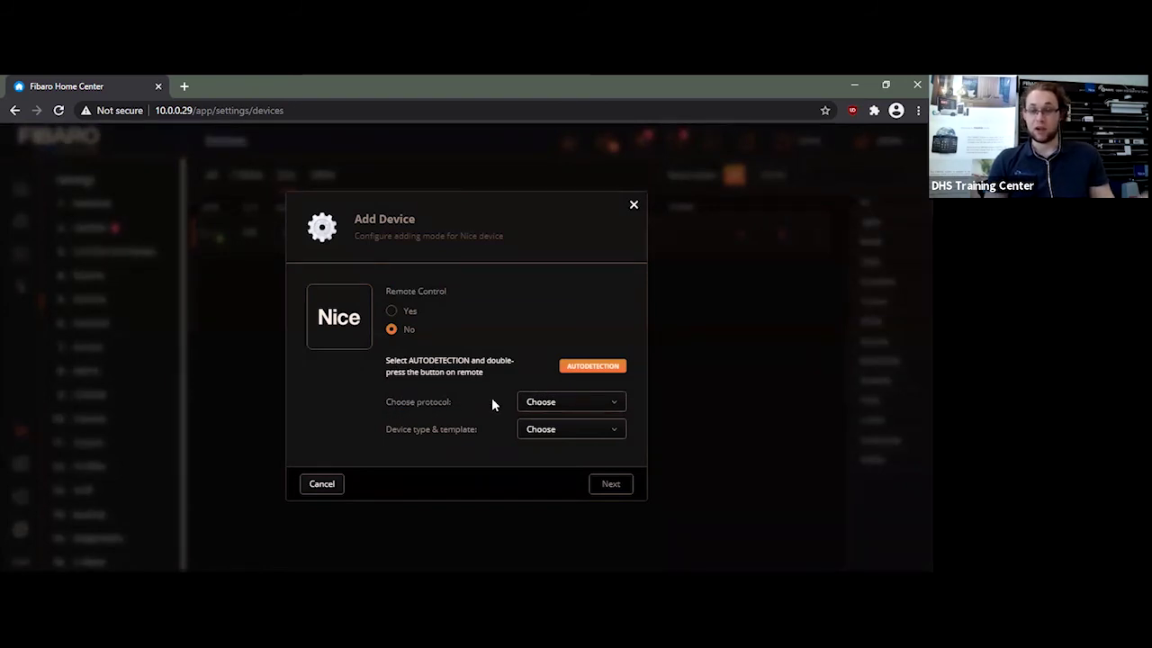
Choose the Bidi protocol and the Single-leaf gate template.
left_click(543, 407)
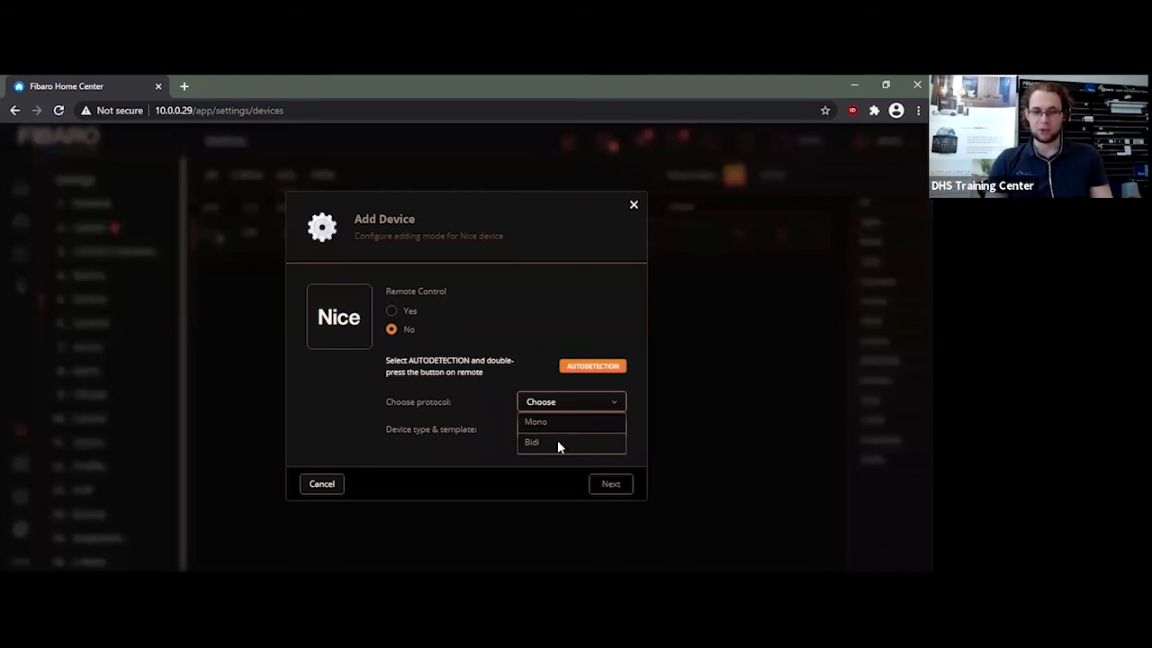
left_click(557, 442)
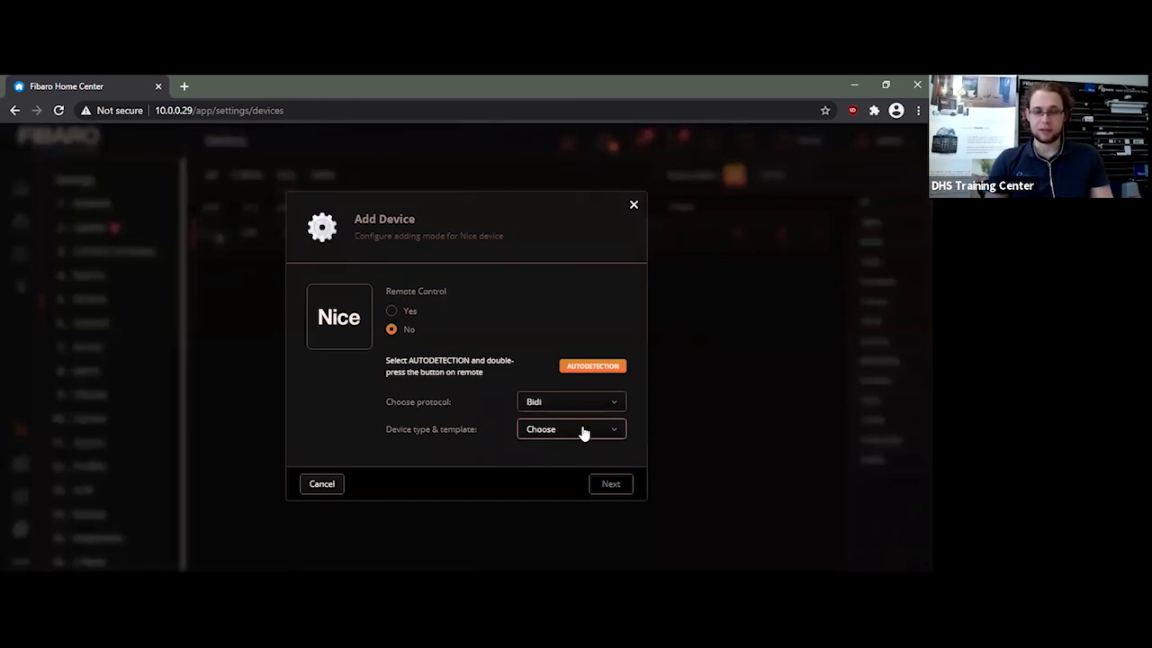
left_click(580, 430)
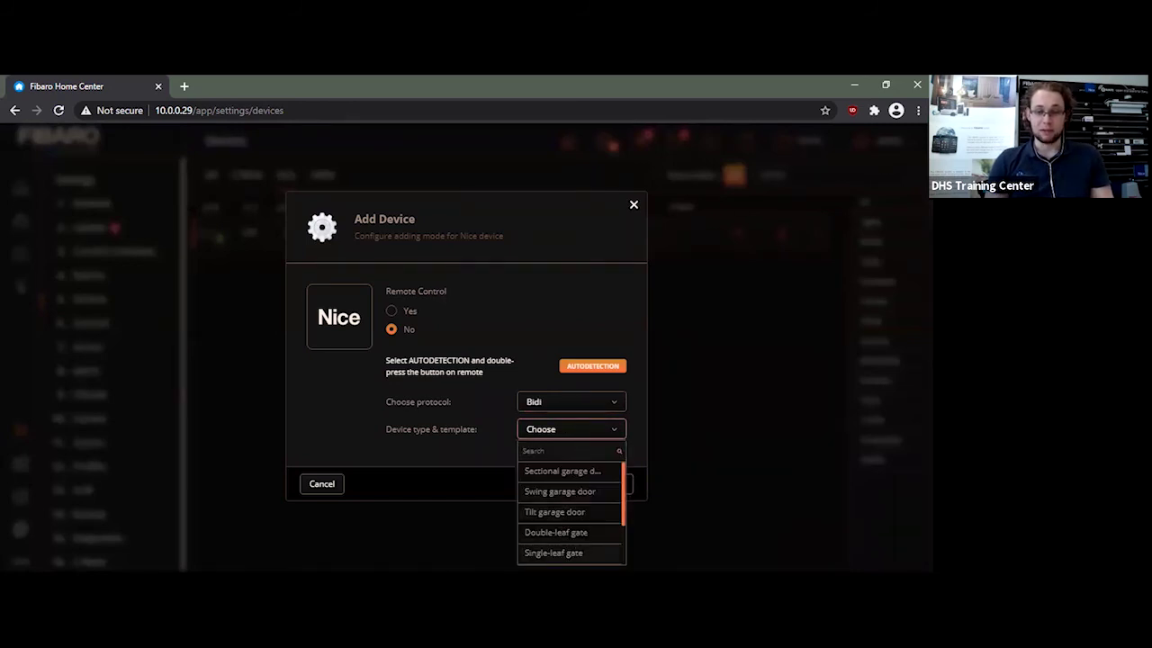
left_click(553, 553)
Continue to button assignment and bind the second Nice gate's step-by-step action.
left_click(614, 484)
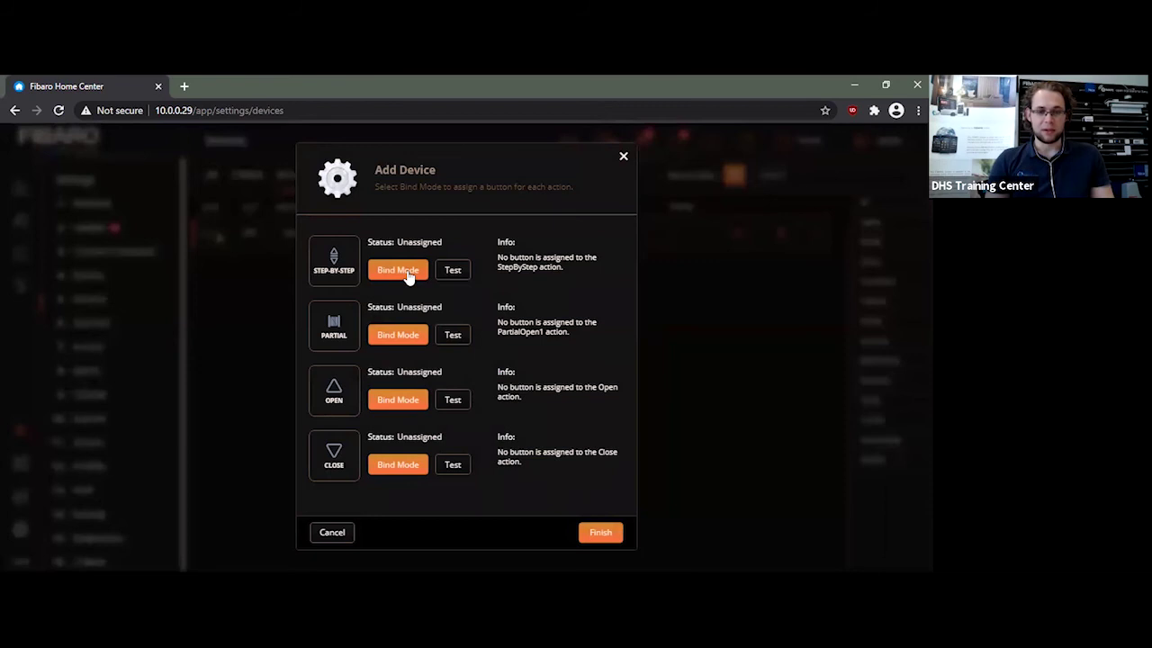
left_click(399, 270)
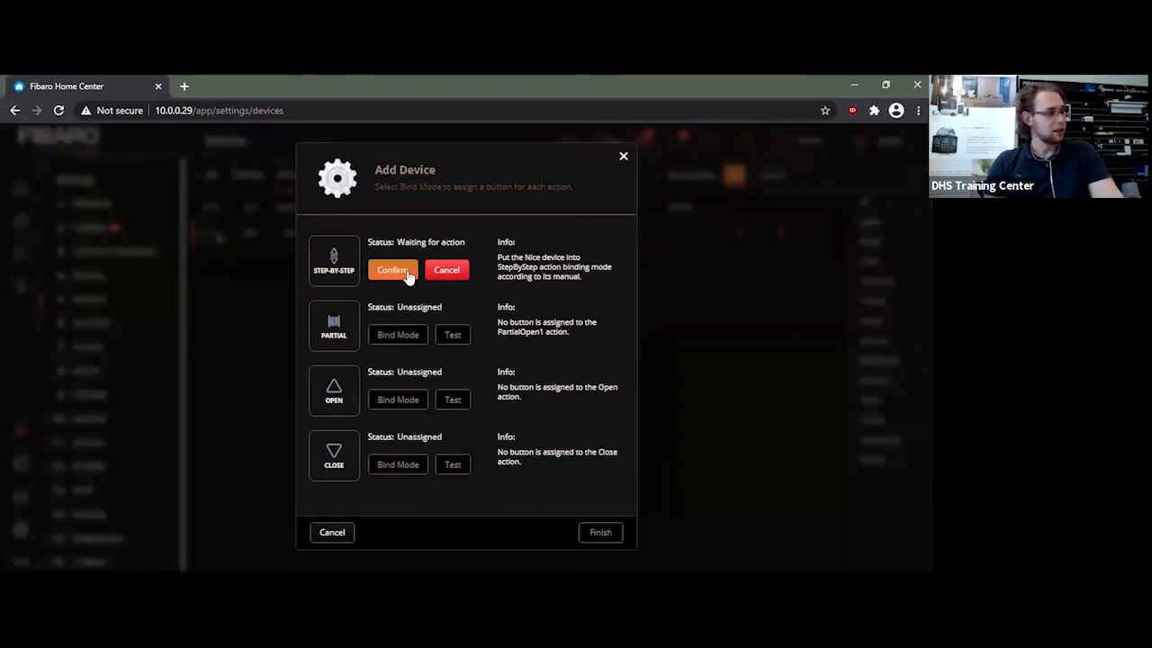
left_click(392, 270)
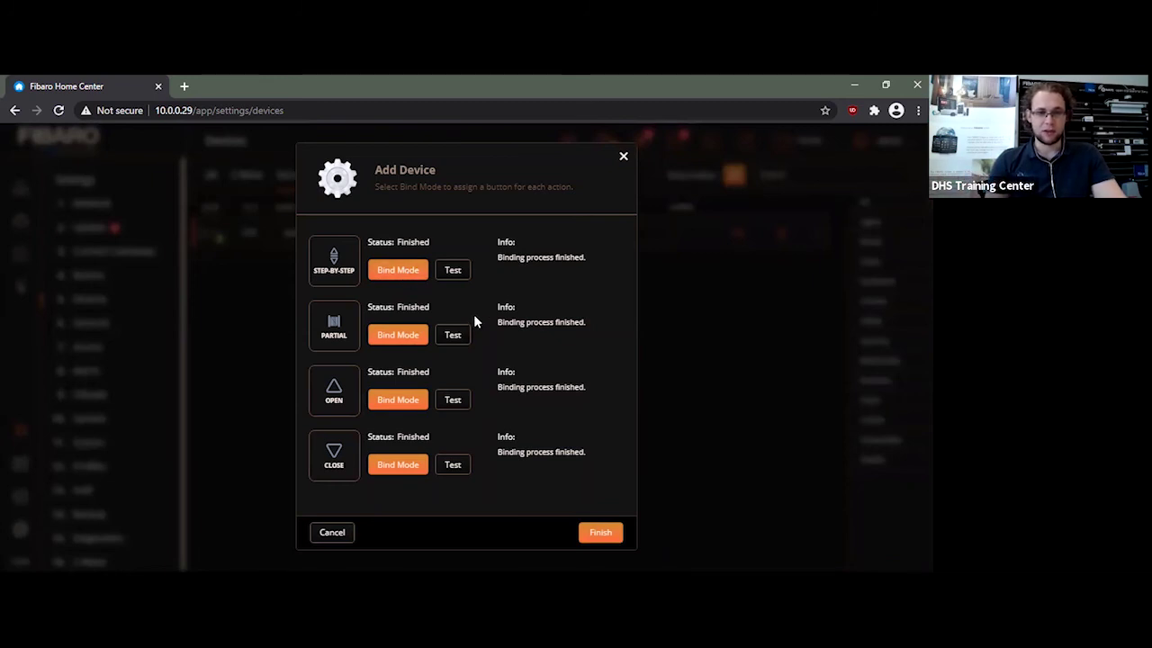
Test the step-by-step action twice and finish adding the gate as device 223.
left_click(453, 270)
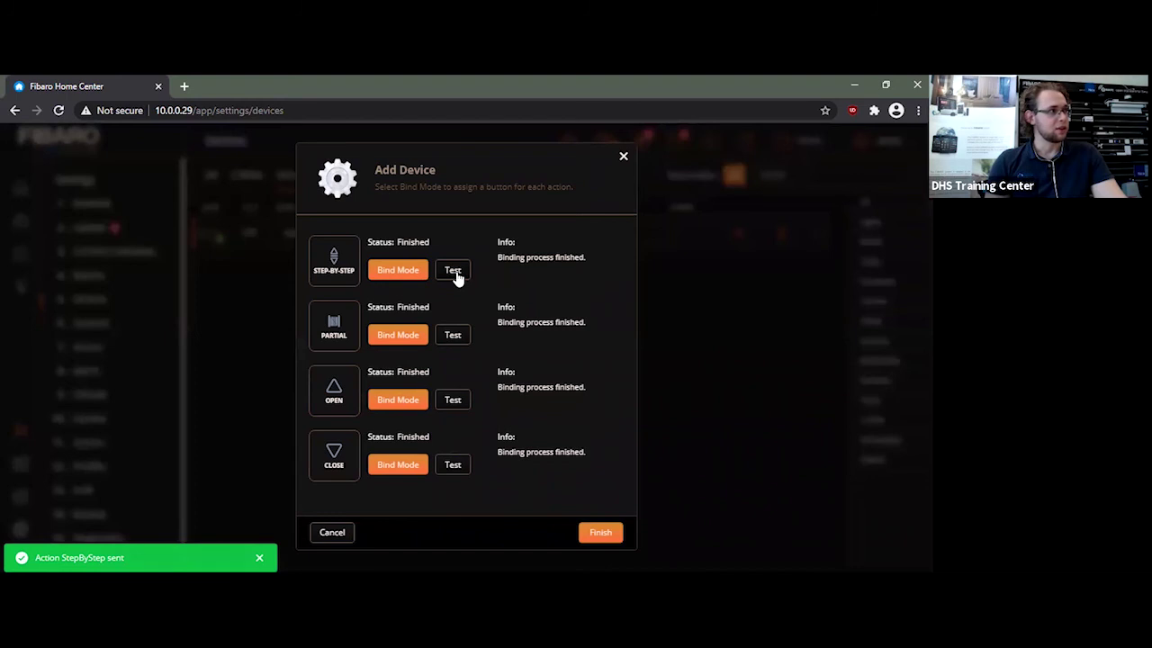
left_click(455, 274)
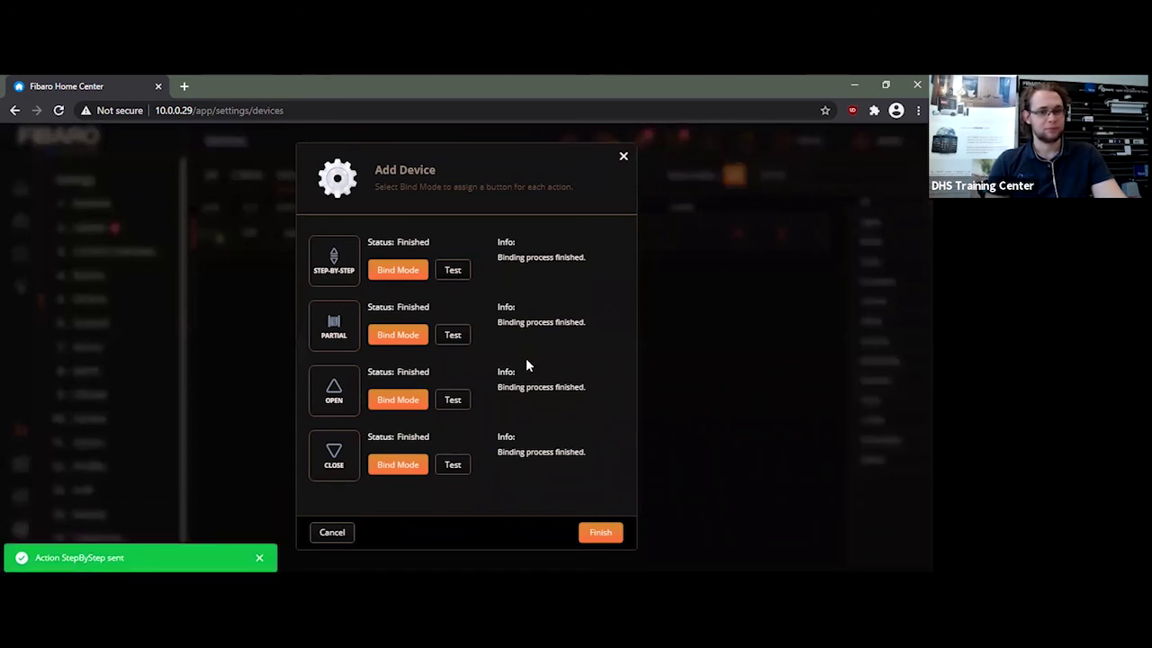
left_click(600, 533)
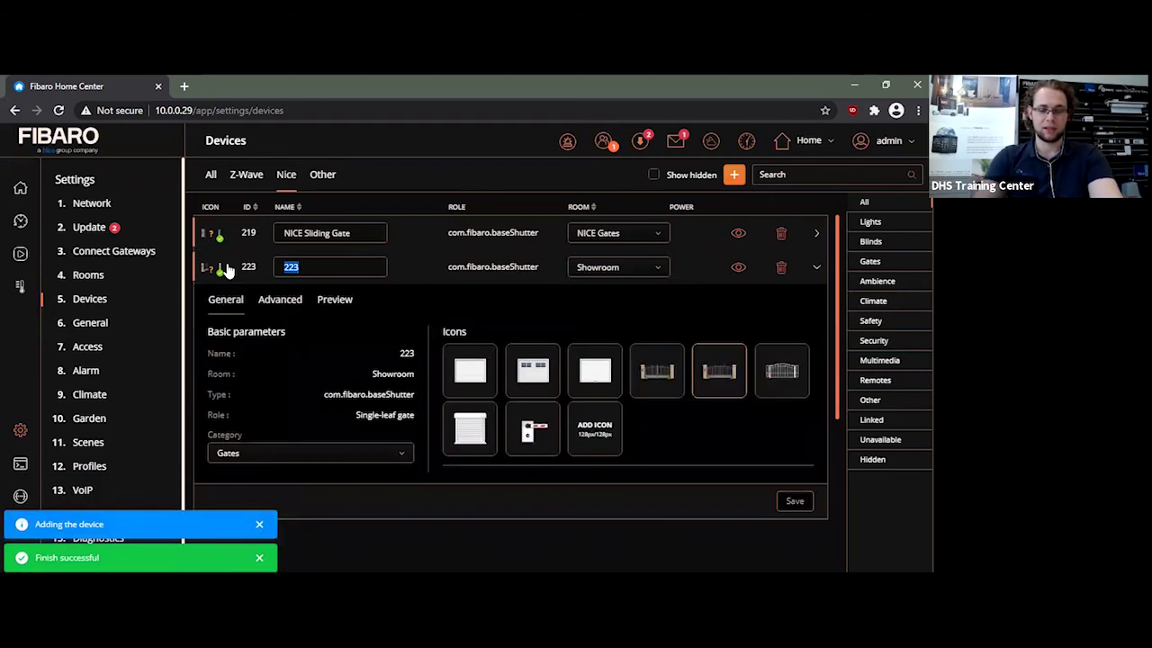
Rename device 223 to 'Nice Leaf Gate' and show its control preview.
type("Nice Leaf Gate")
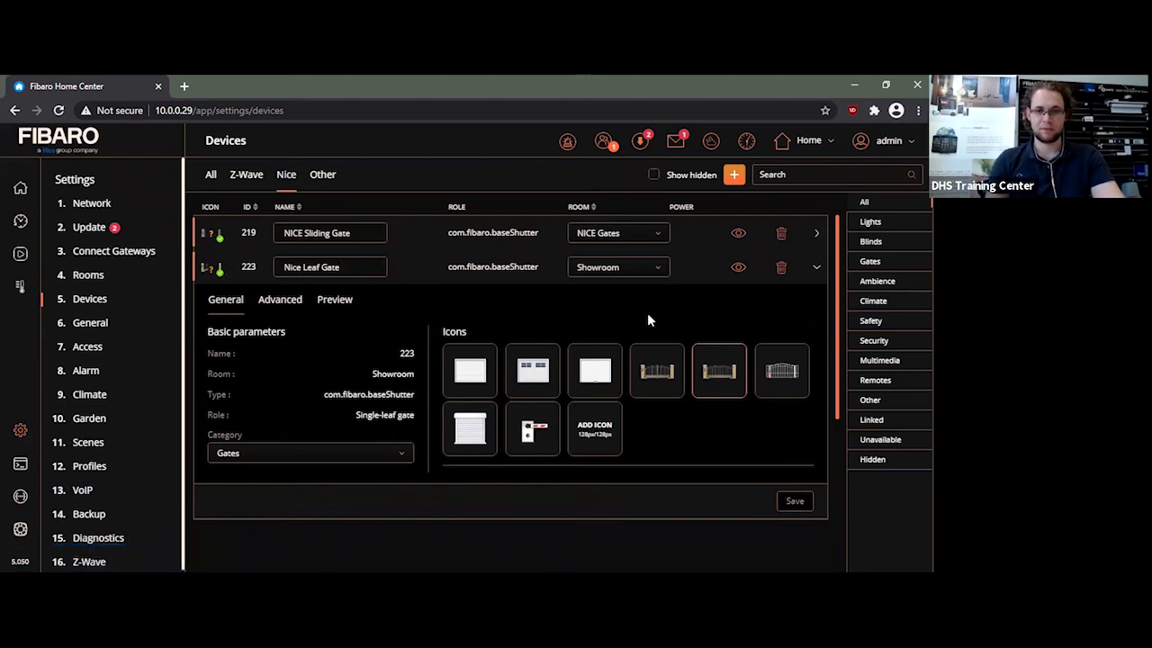
left_click(336, 298)
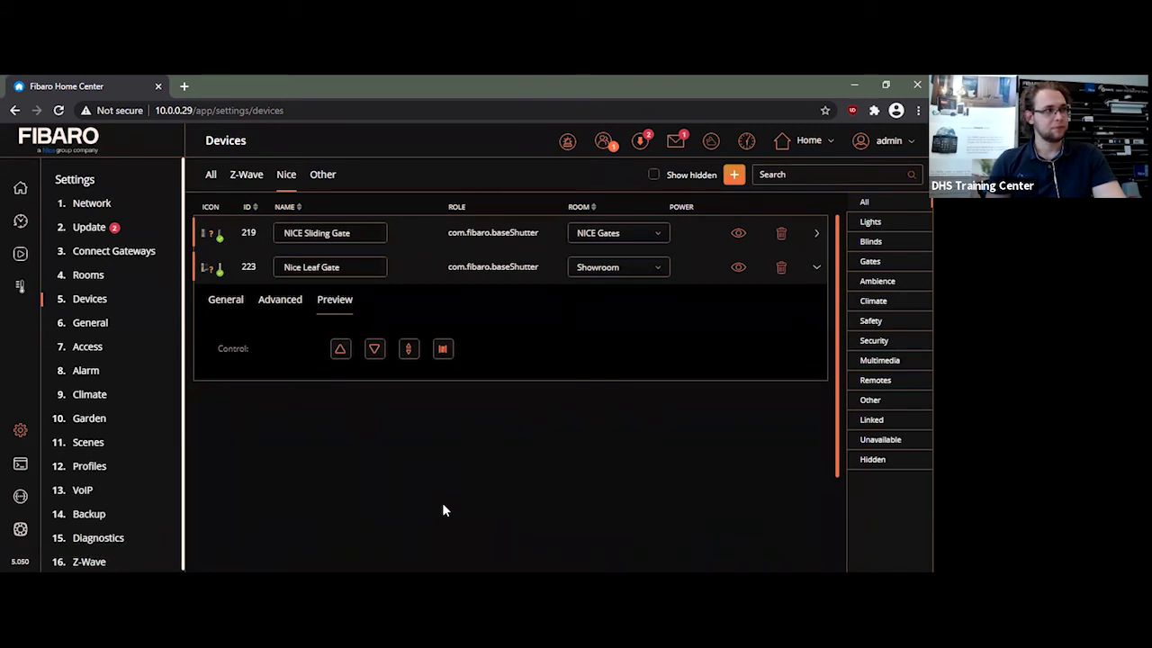
Send a step-by-step command to Nice Leaf Gate and re-expand its row to check status.
left_click(407, 356)
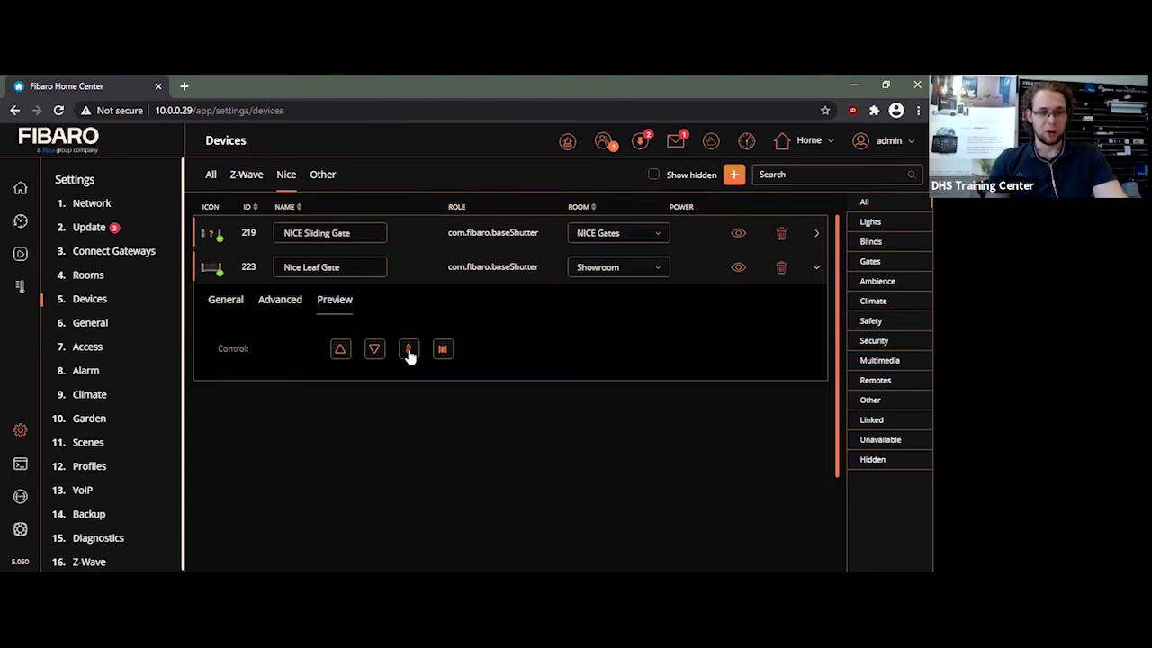
left_click(420, 276)
left_click(419, 275)
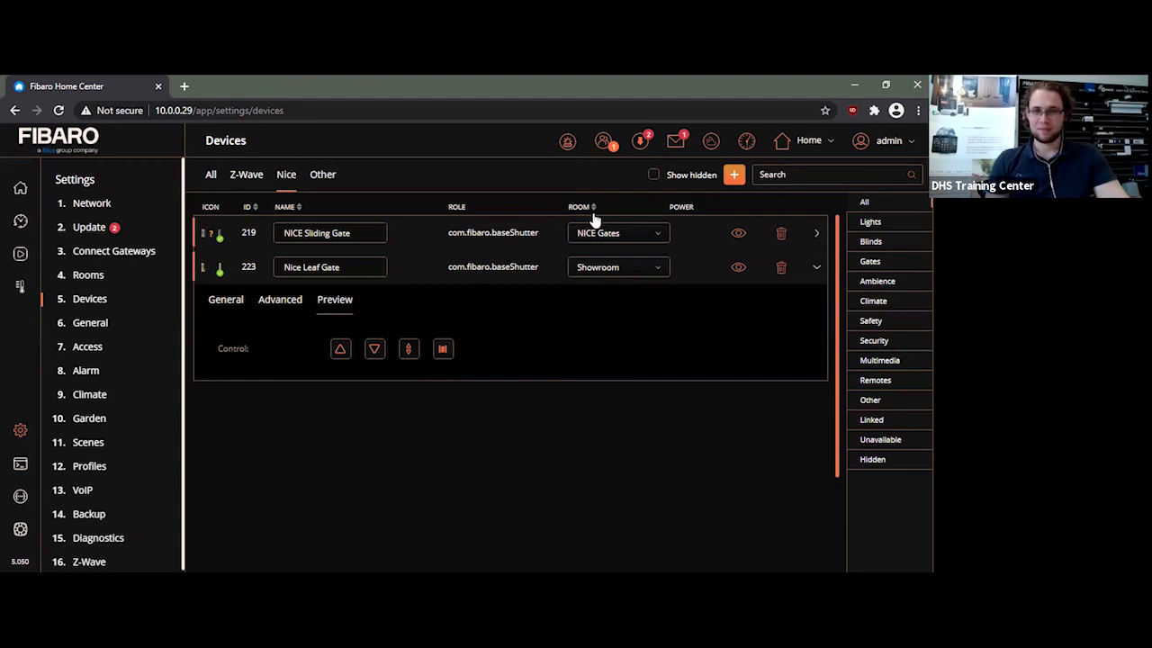
Open the NICE Sliding Gate (219) entry, then reload the Devices list.
left_click(505, 234)
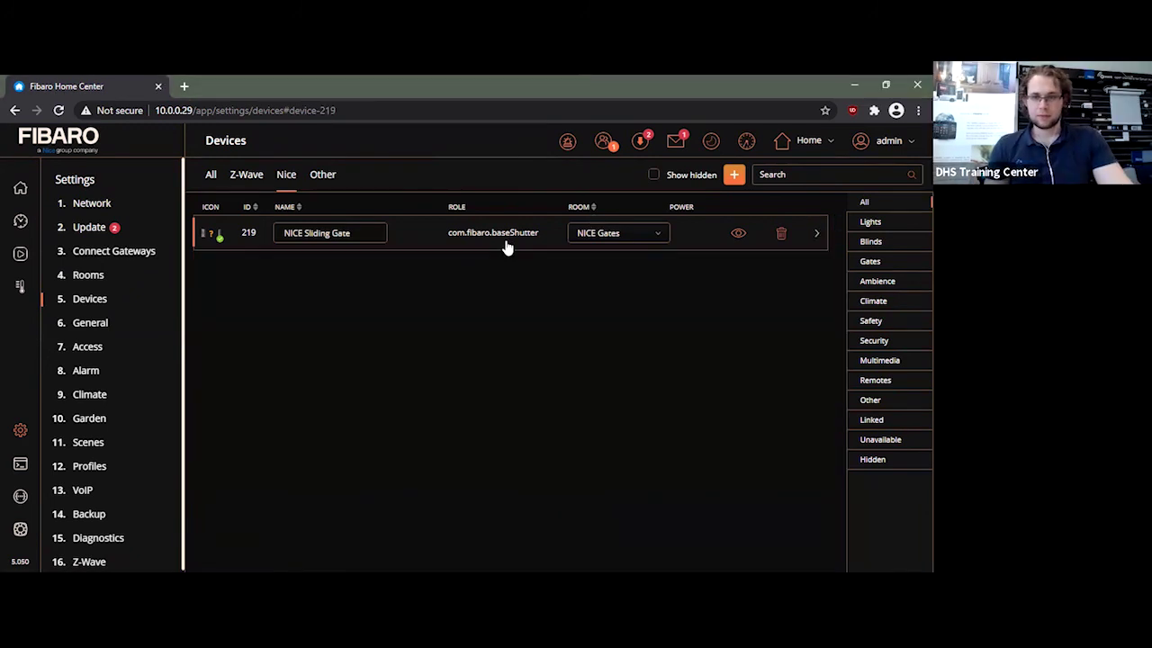
left_click(101, 304)
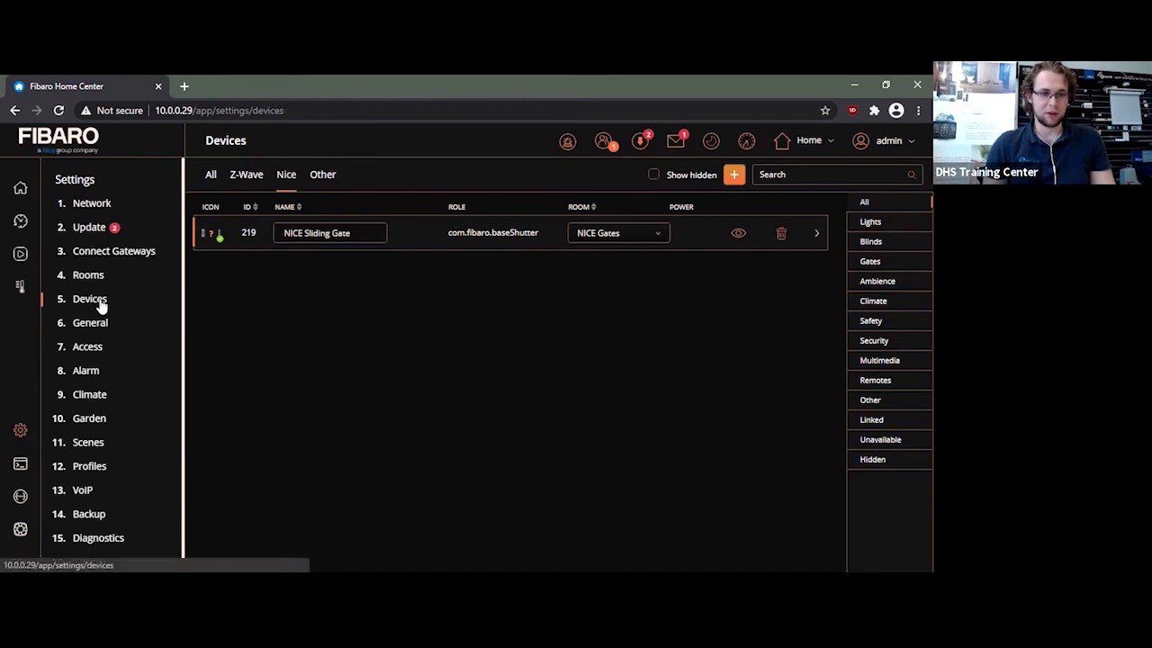
List the Z-Wave devices and expand White Relay (206) to see its child devices.
left_click(246, 180)
scroll(439, 393, "down", 5)
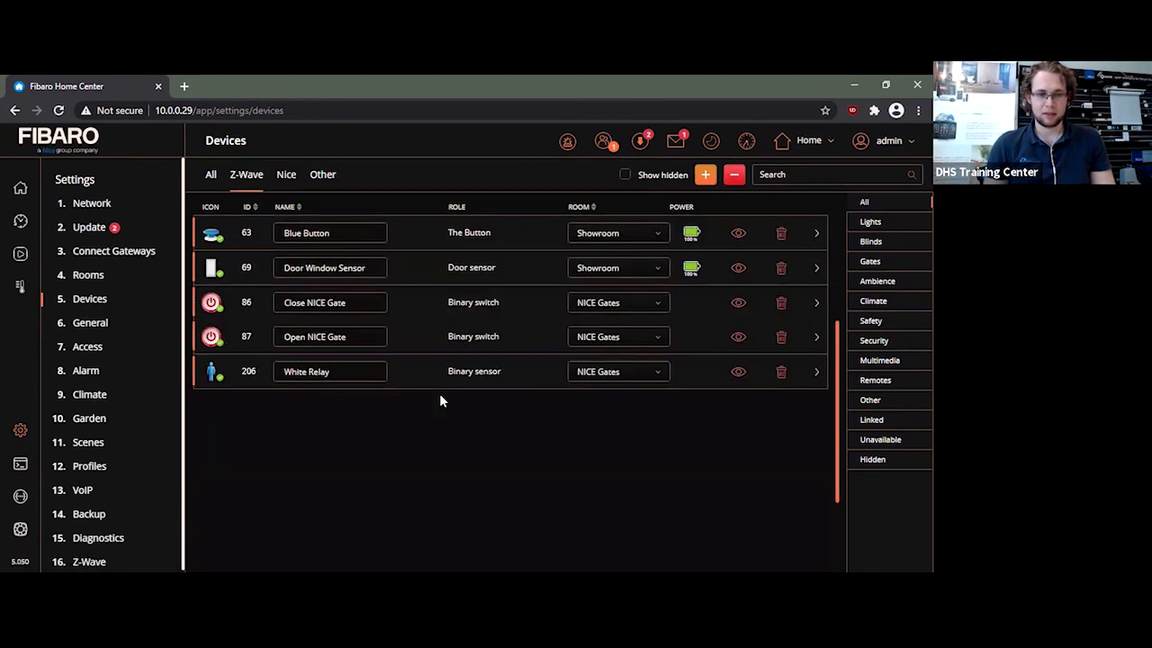
scroll(439, 394, "up", 2)
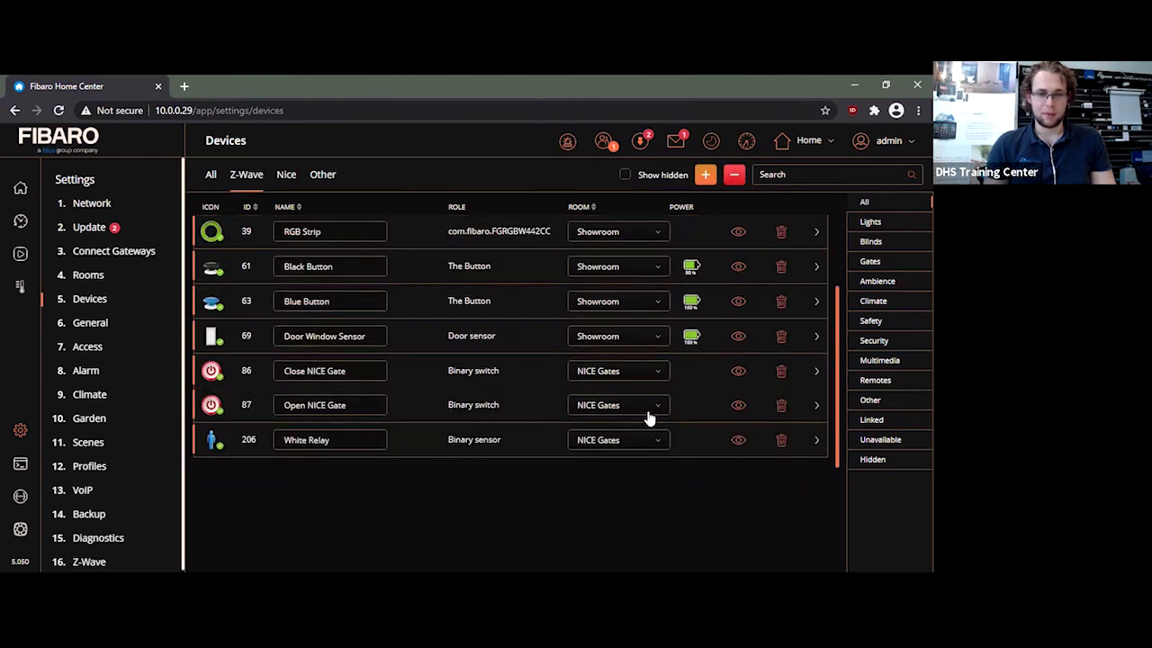
left_click(499, 442)
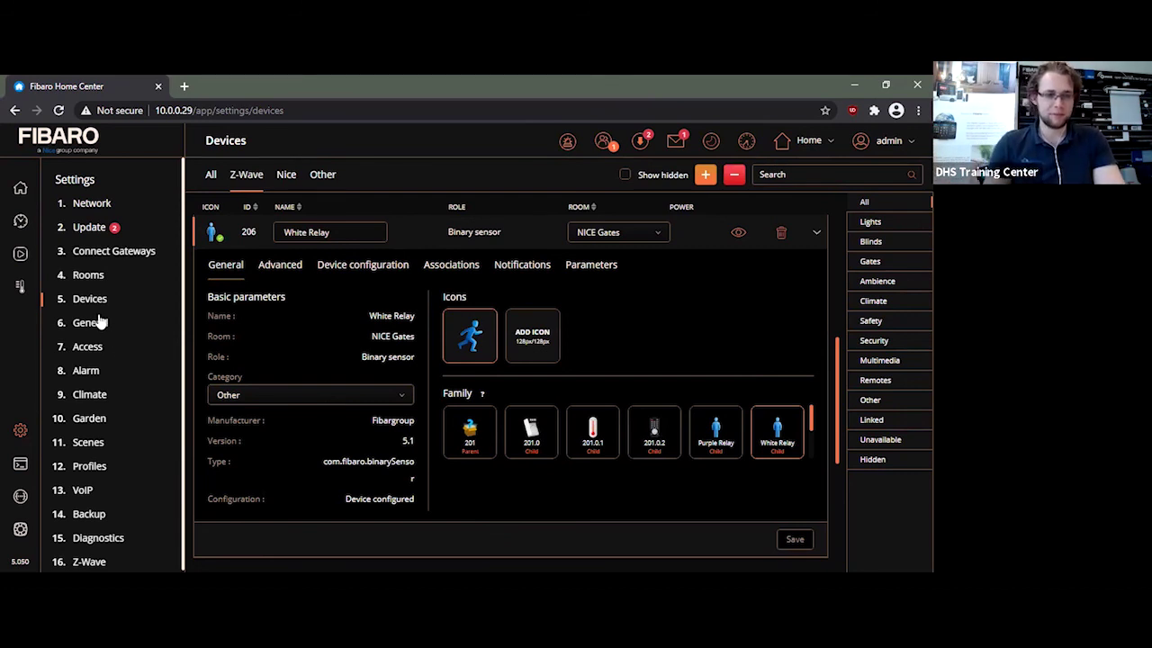
Switch on activation for the Blinds Up (70) and Blinds Down (71) scenes.
left_click(90, 442)
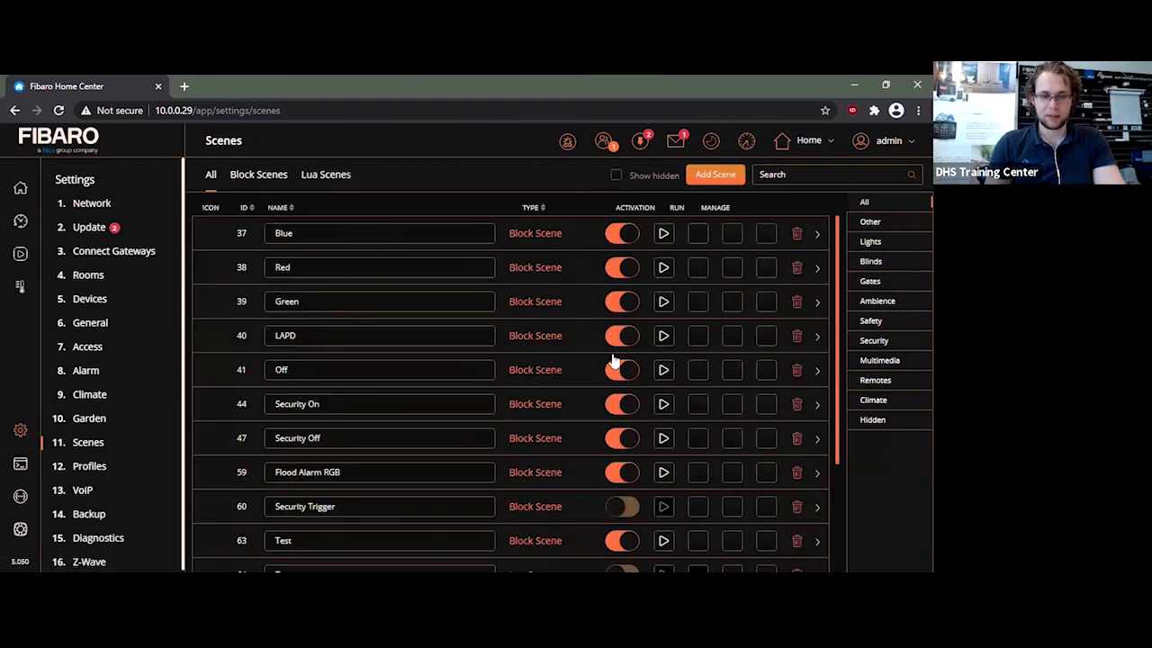
scroll(641, 486, "down", 2)
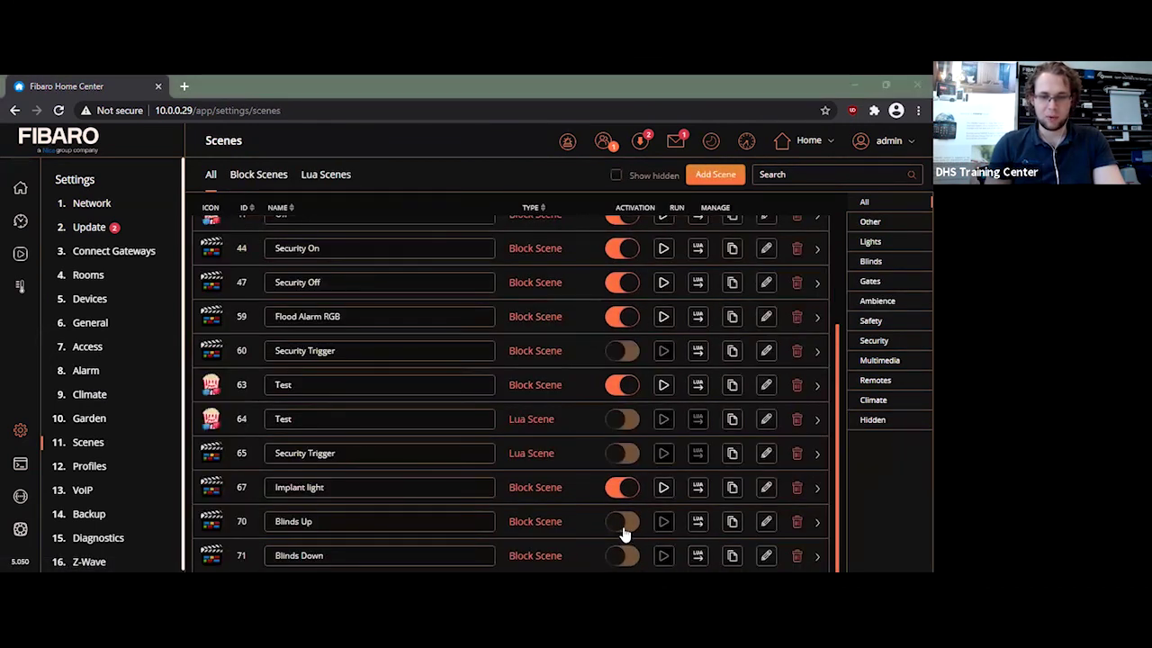
left_click(621, 523)
left_click(621, 556)
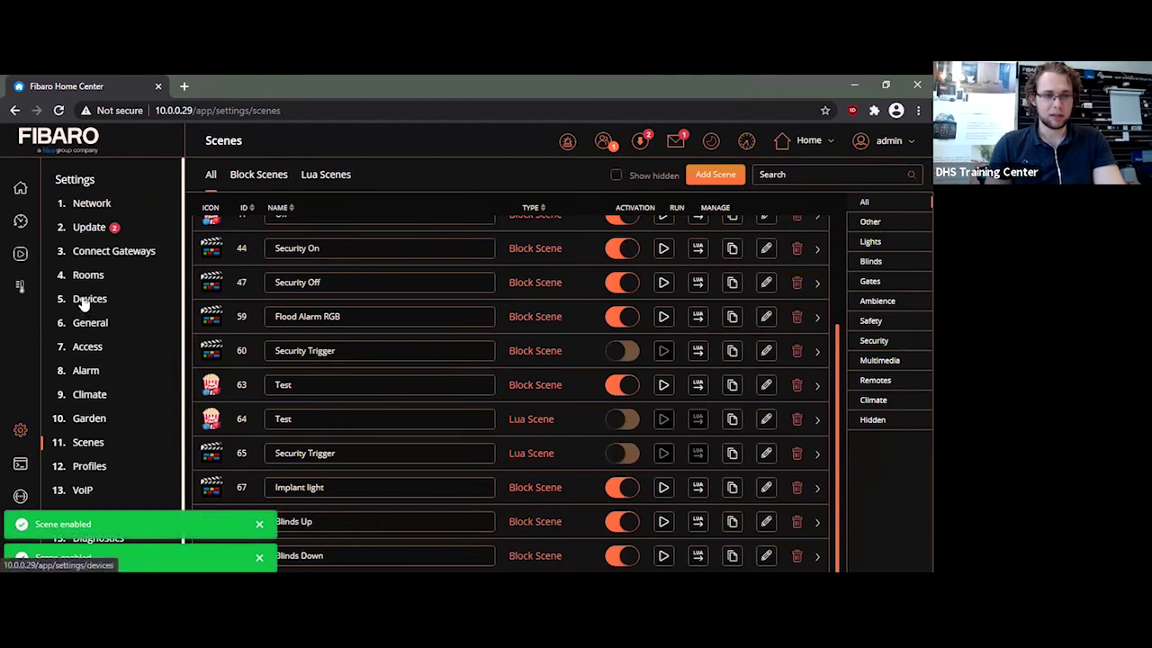